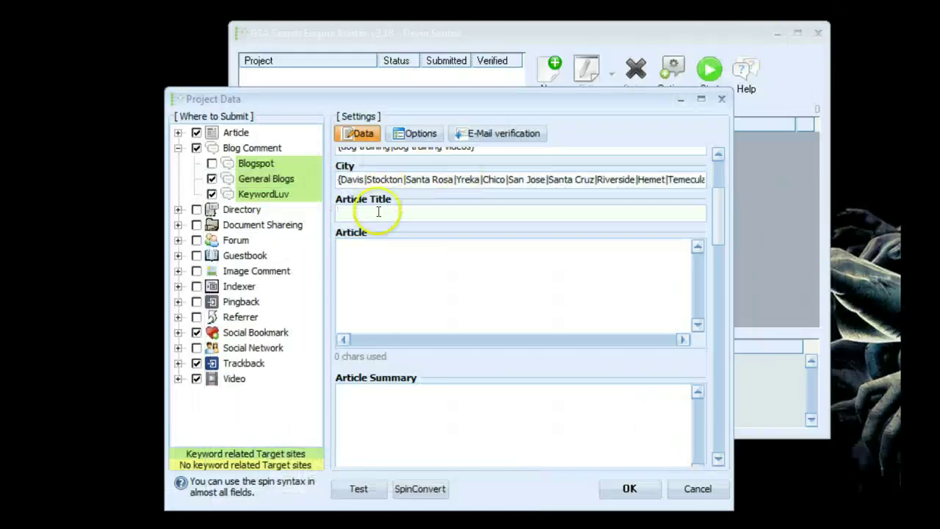
# Paste the copied spun dog training titles into the Article Title field of the project data.
pyautogui.rightClick(378, 210)
pyautogui.click(426, 283)
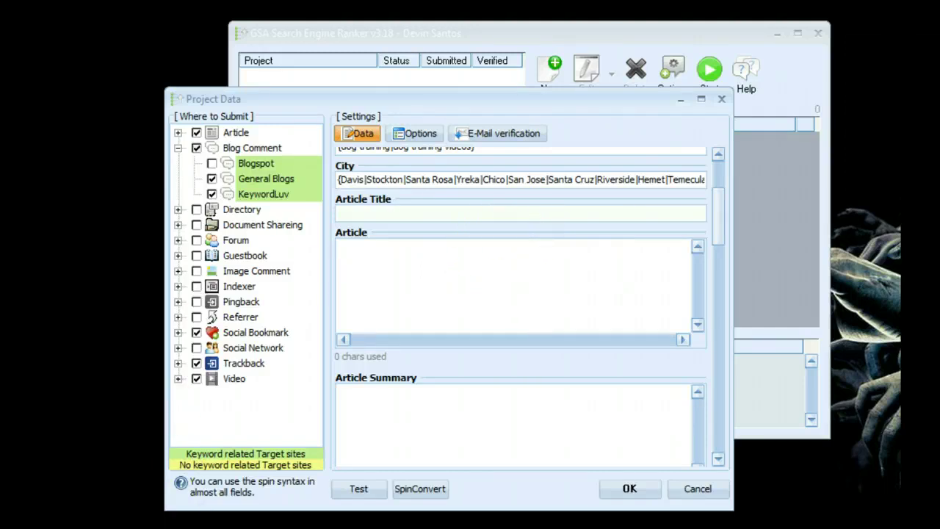
pyautogui.hotkey('ctrl', 'v')
pyautogui.click(421, 274)
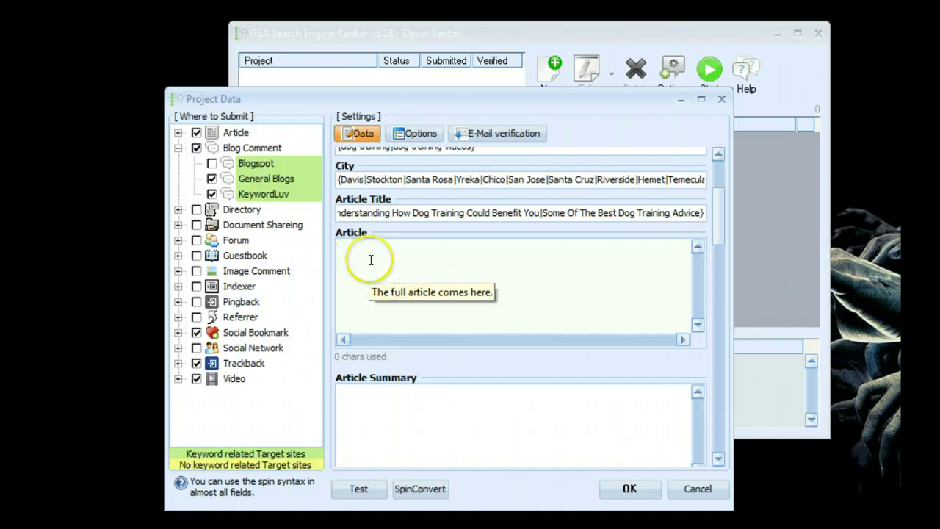
# Copy the spun article body from Kontent Machine and paste it into the project's Article field.
pyautogui.click(178, 133)
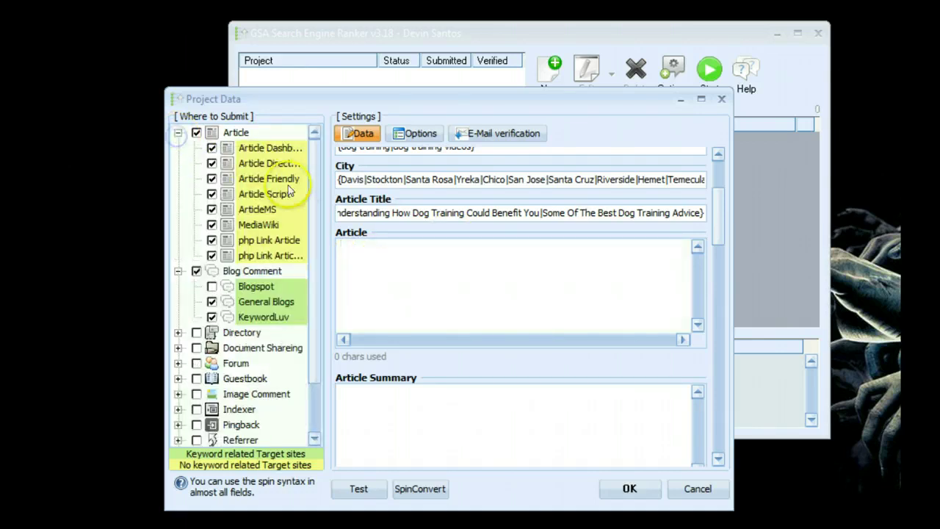
pyautogui.click(178, 132)
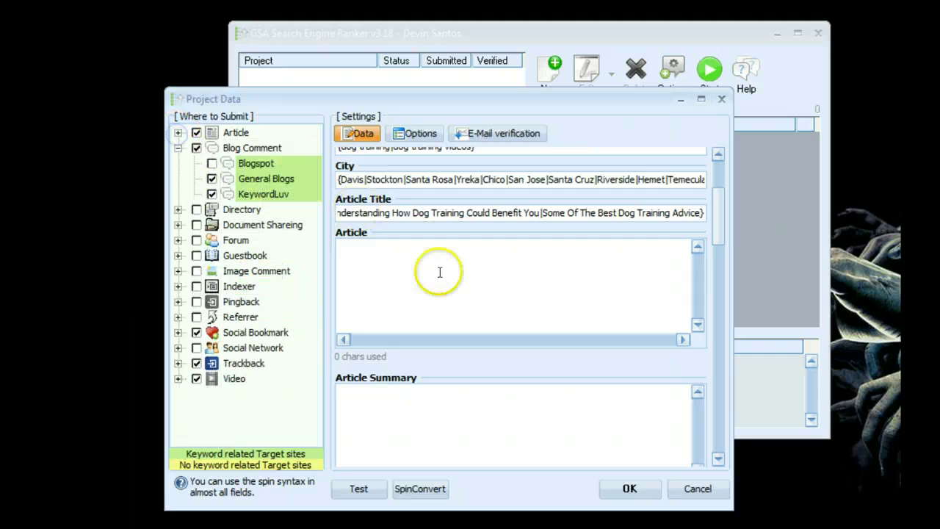
pyautogui.click(393, 266)
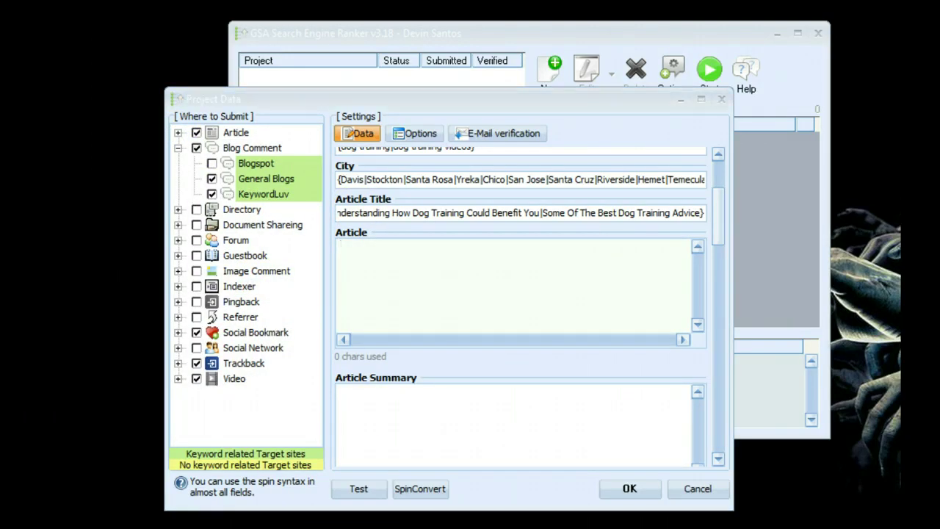
pyautogui.hotkey('alt', 'Tab')
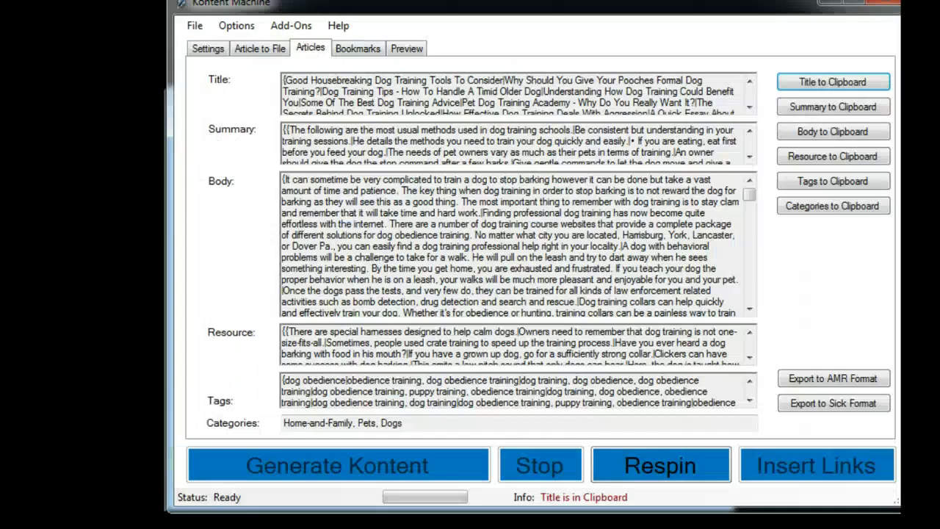
pyautogui.click(813, 133)
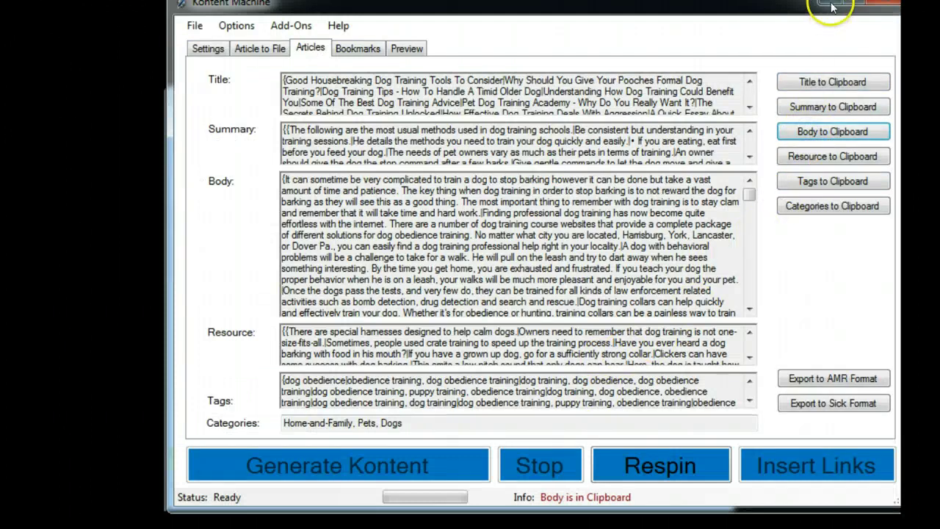
pyautogui.hotkey('alt', 'Tab')
pyautogui.click(497, 267)
pyautogui.rightClick(478, 270)
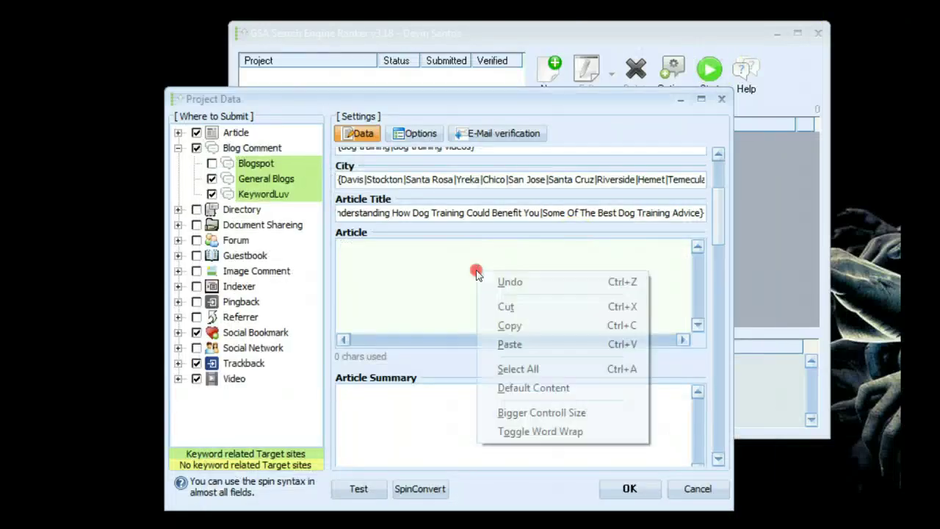
pyautogui.click(525, 343)
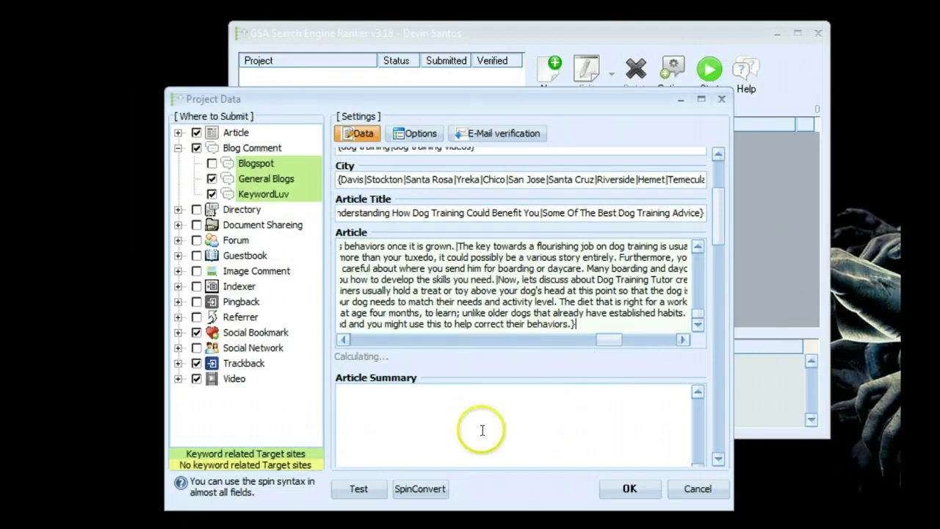
# Copy the spun summary from Kontent Machine and paste it into the project's Article Summary field.
pyautogui.moveTo(718, 258); pyautogui.dragTo(715, 273)
pyautogui.click(535, 210)
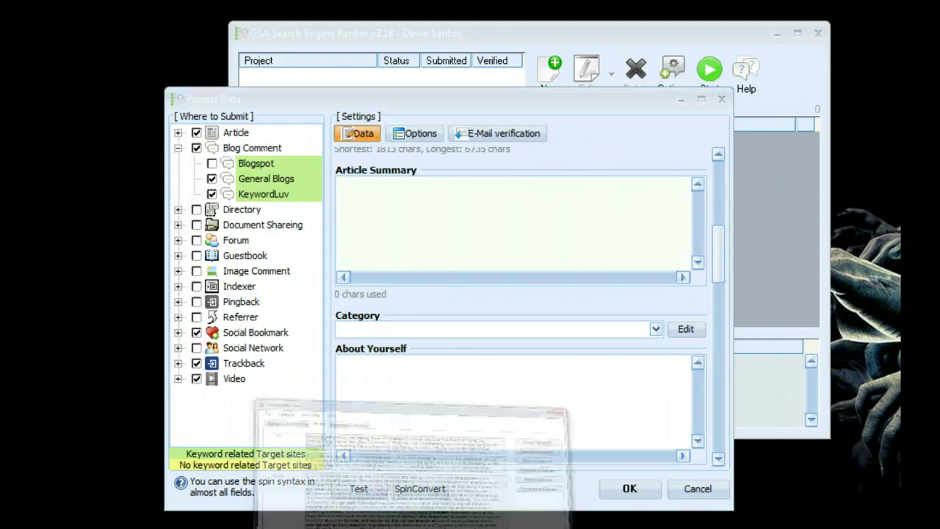
pyautogui.hotkey('alt', 'Tab')
pyautogui.click(832, 106)
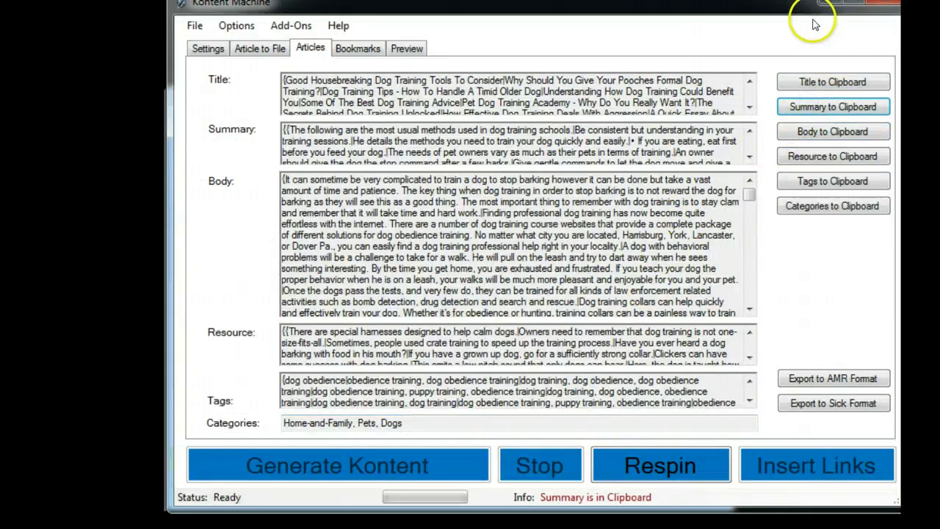
pyautogui.click(830, 3)
pyautogui.click(463, 220)
pyautogui.rightClick(463, 221)
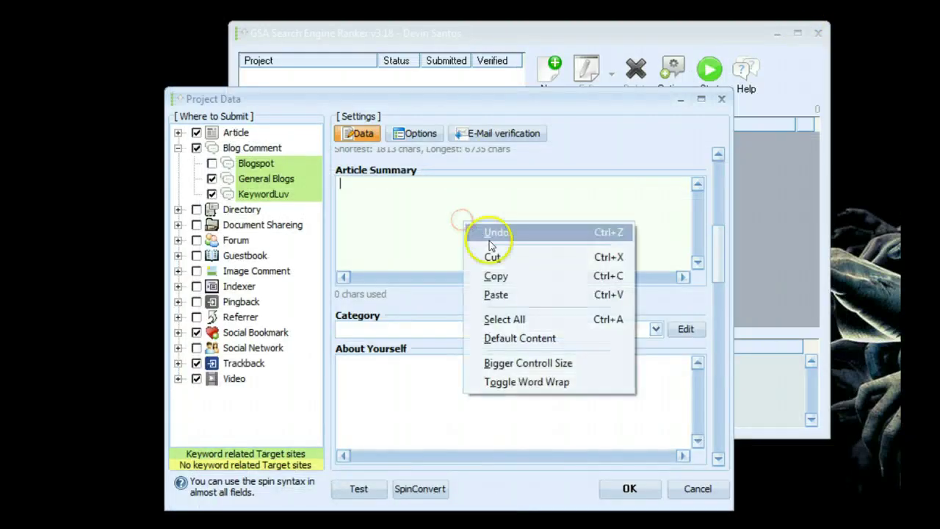
pyautogui.click(512, 296)
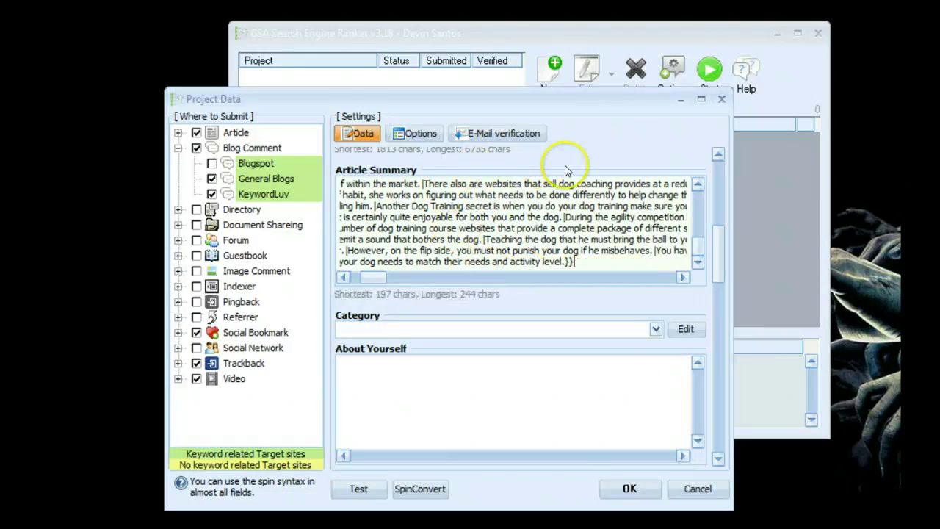
# Open the category editor for the project and add a General category under Root.
pyautogui.moveTo(719, 255); pyautogui.dragTo(719, 273)
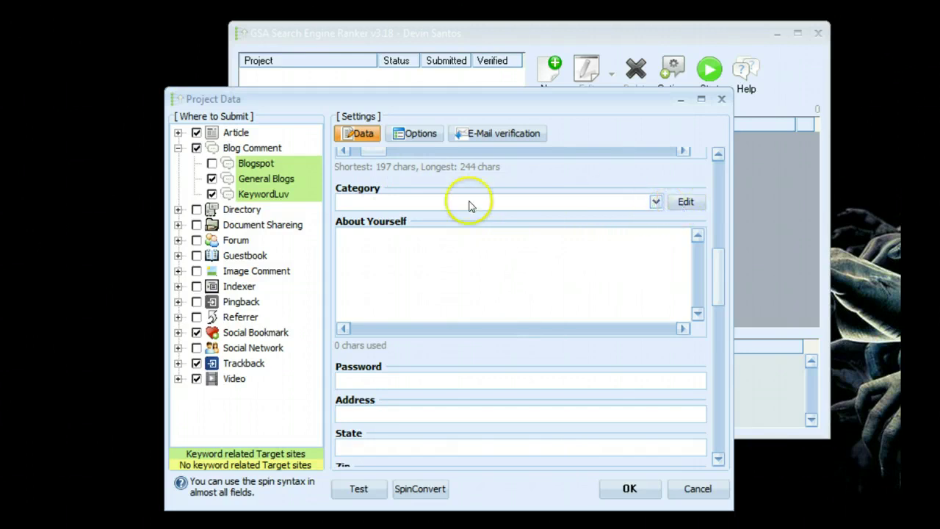
pyautogui.click(690, 202)
pyautogui.moveTo(504, 223); pyautogui.dragTo(566, 185)
pyautogui.click(458, 222)
pyautogui.click(481, 222)
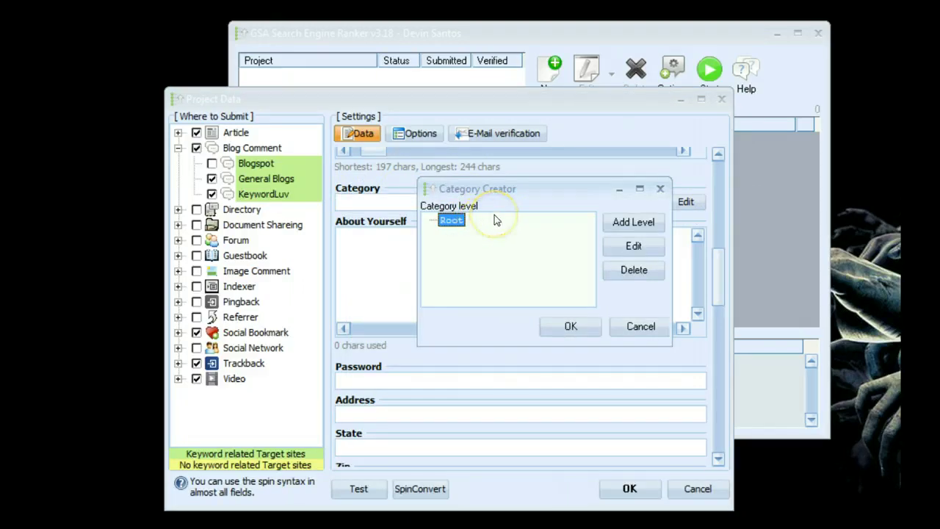
pyautogui.click(450, 226)
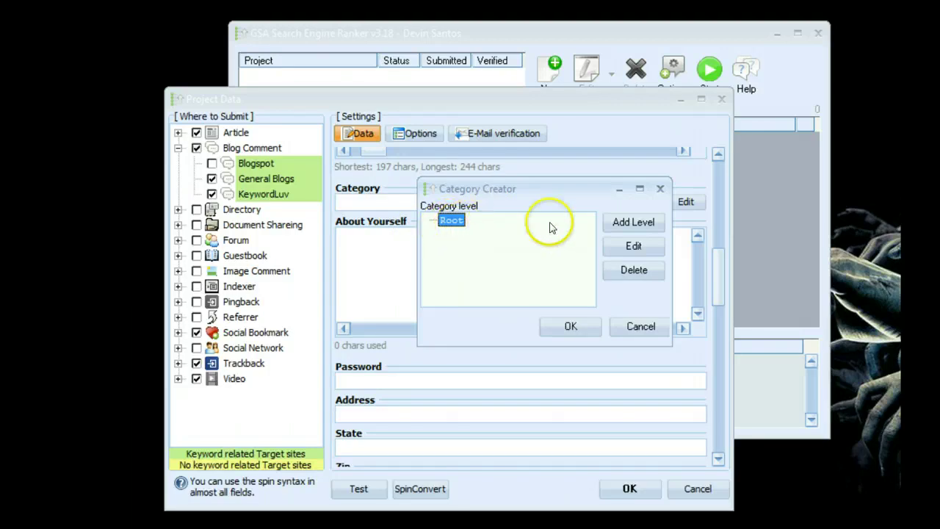
pyautogui.click(628, 221)
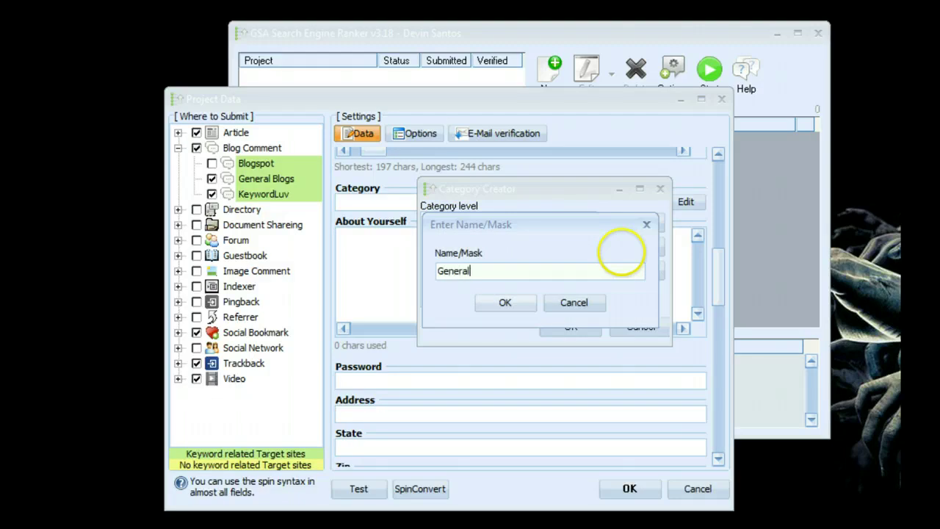
pyautogui.press('Return')
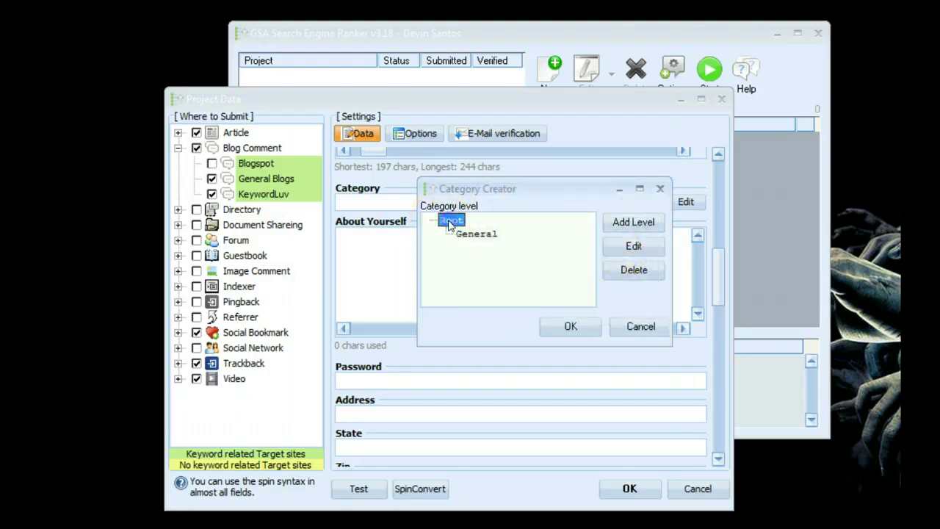
# Add the categories Outdoors and Dog Training directly under Root.
pyautogui.click(608, 228)
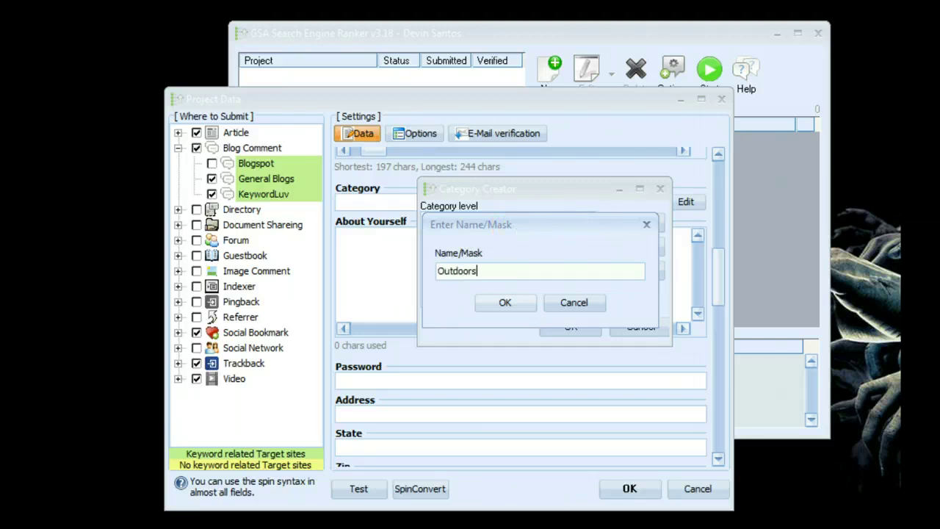
pyautogui.press('Return')
pyautogui.click(449, 220)
pyautogui.click(636, 223)
pyautogui.press('Return')
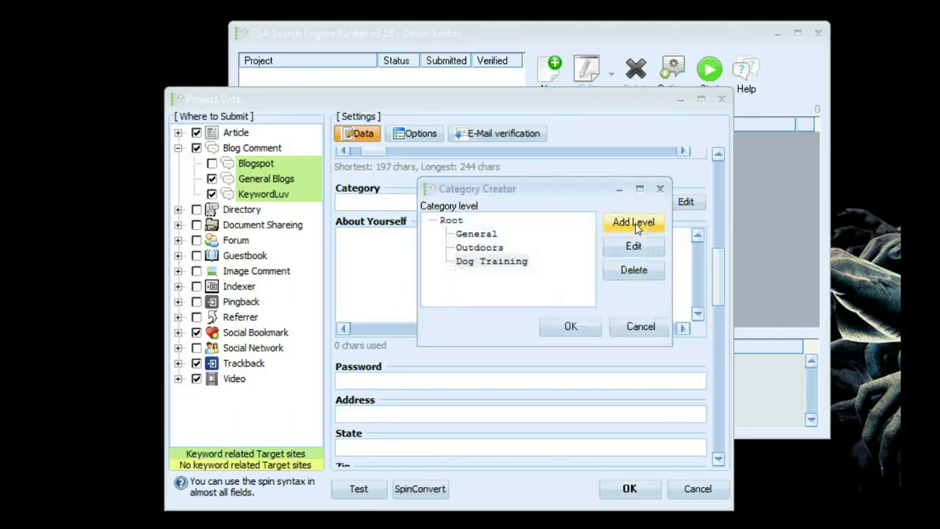
# Add a Miscellaneous category directly under Root.
pyautogui.click(454, 221)
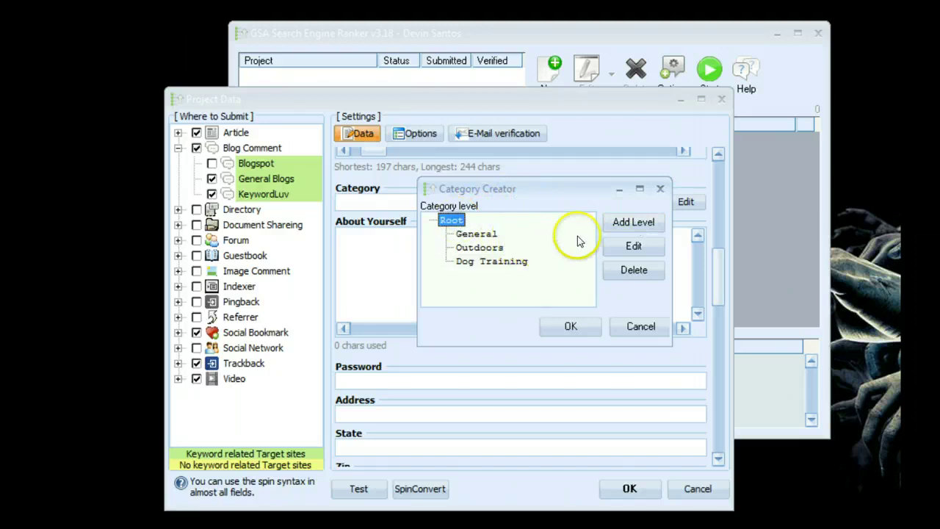
pyautogui.click(621, 224)
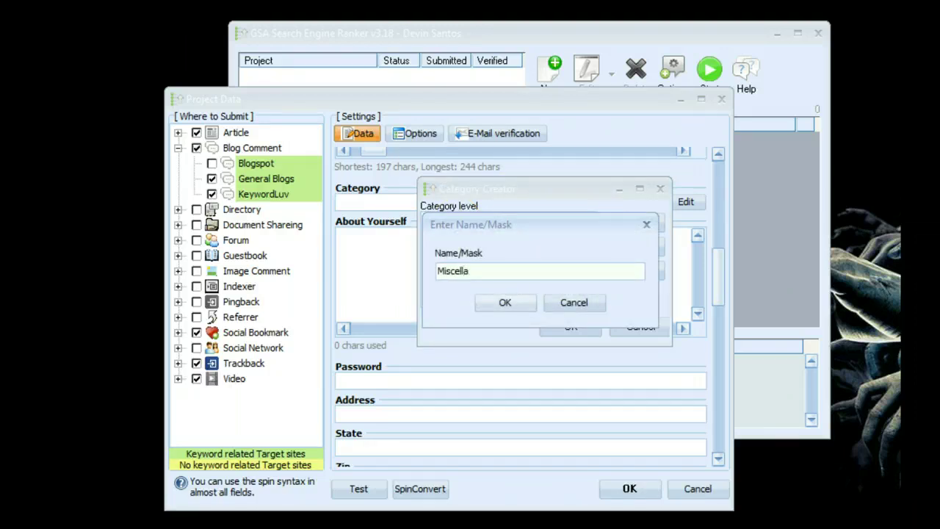
pyautogui.write('Miscellaneous')
pyautogui.press('Return')
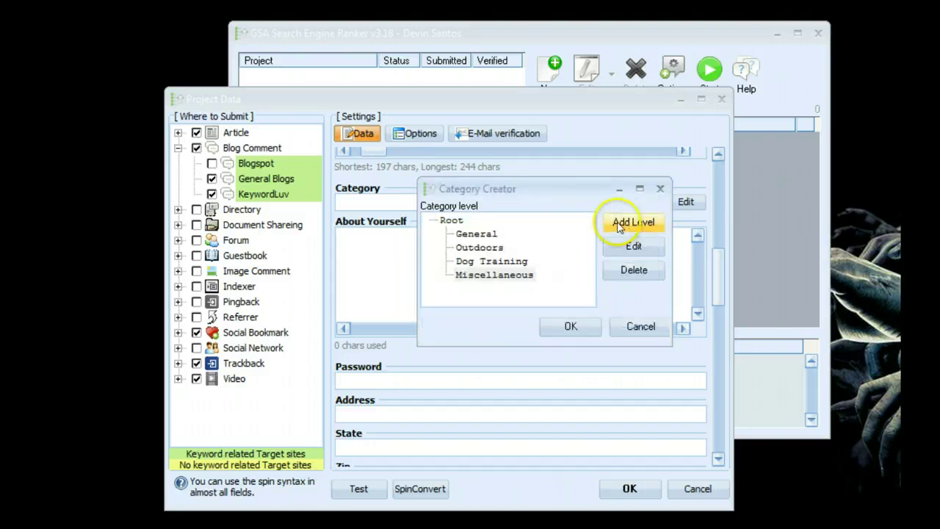
pyautogui.click(618, 226)
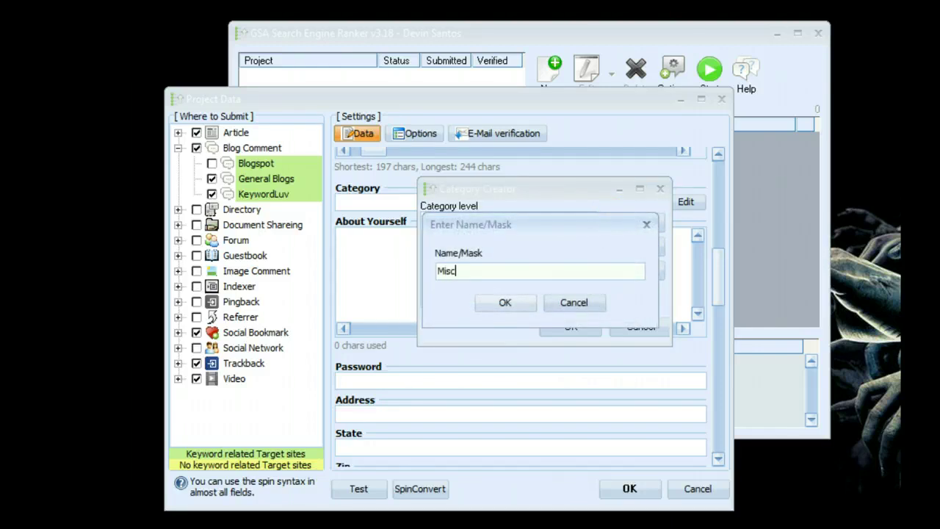
pyautogui.write('Misc')
pyautogui.press('Return')
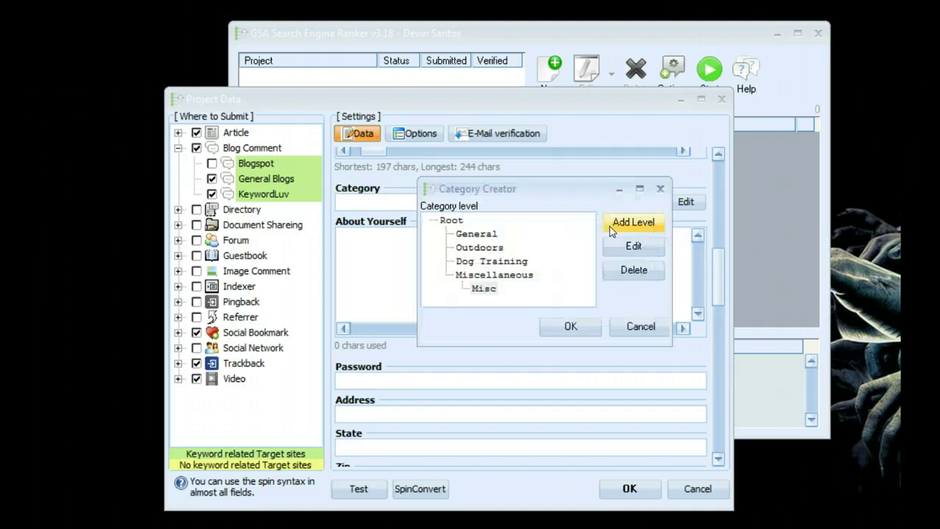
pyautogui.click(485, 289)
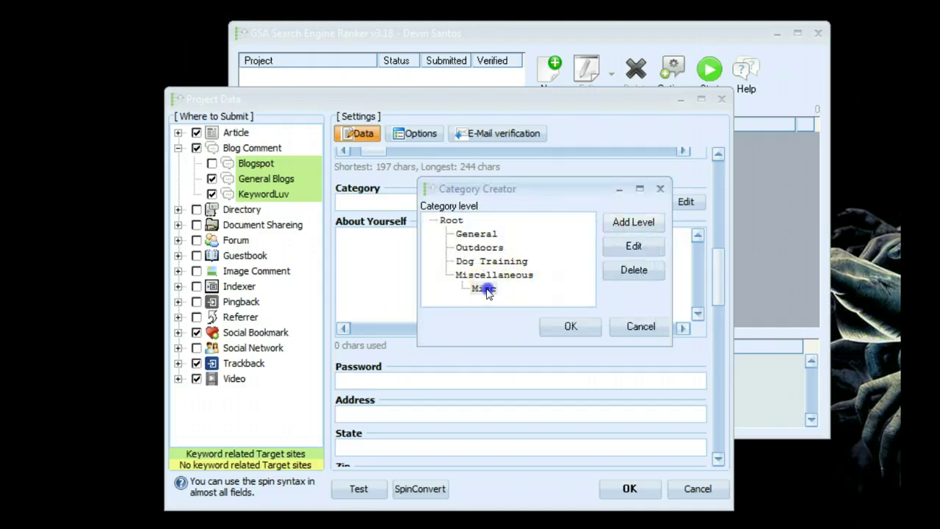
pyautogui.click(633, 270)
# Add a Misc category directly under Root.
pyautogui.click(449, 220)
pyautogui.click(615, 227)
pyautogui.write('Misc')
pyautogui.press('Return')
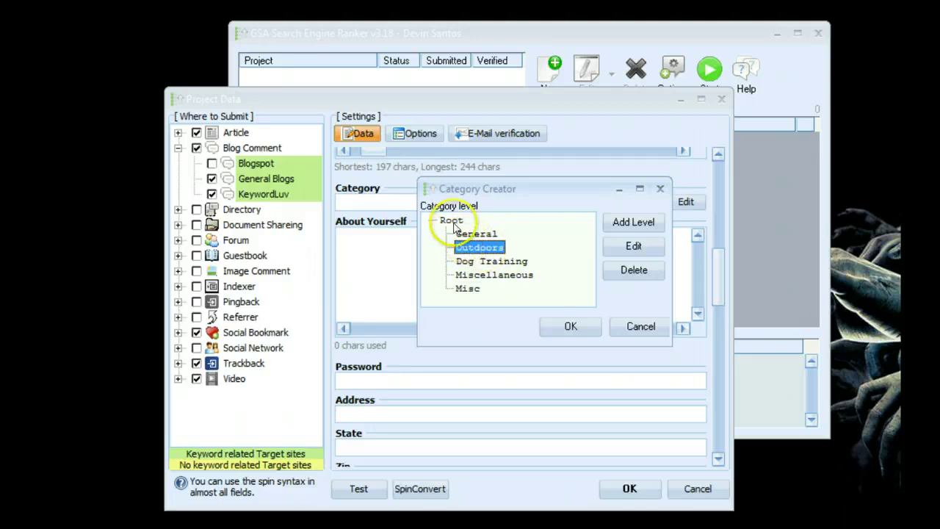
# Add a Sports subcategory beneath Outdoors, save the category tree and check the project's category choices.
pyautogui.click(630, 226)
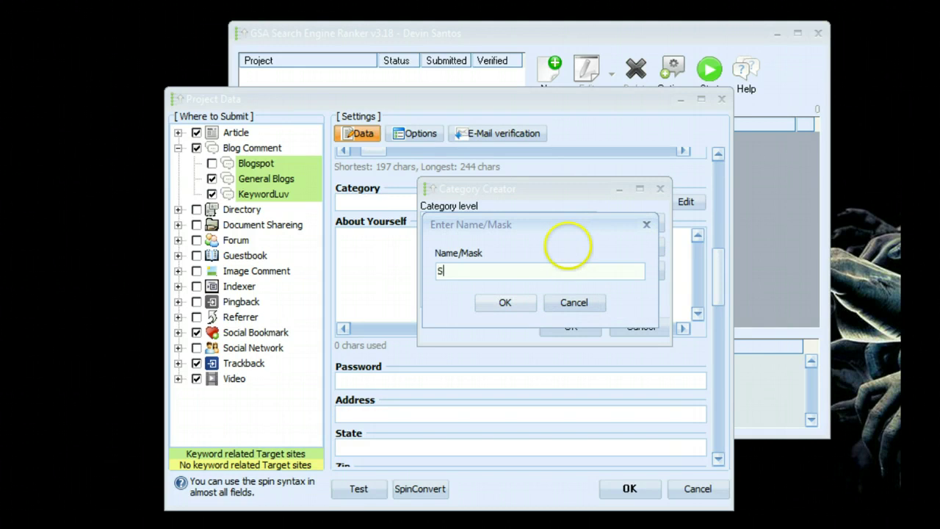
pyautogui.write('Sport')
pyautogui.press('Return')
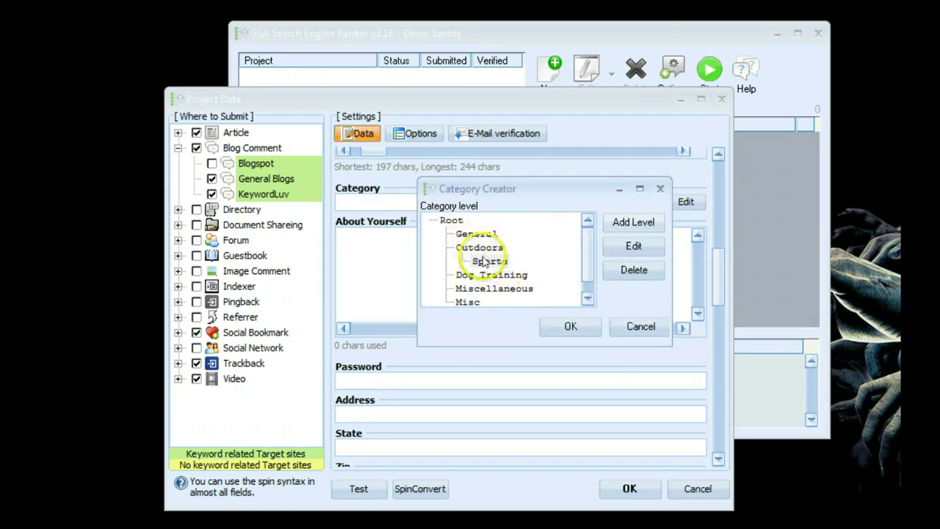
pyautogui.moveTo(588, 248)
pyautogui.mouseDown()
pyautogui.moveTo(588, 287)
pyautogui.moveTo(589, 250)
pyautogui.mouseUp()
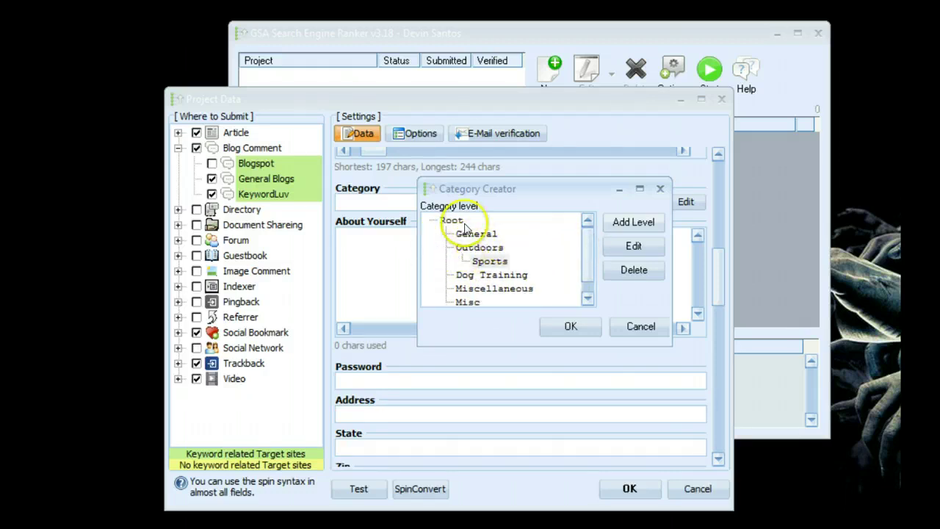
pyautogui.click(570, 326)
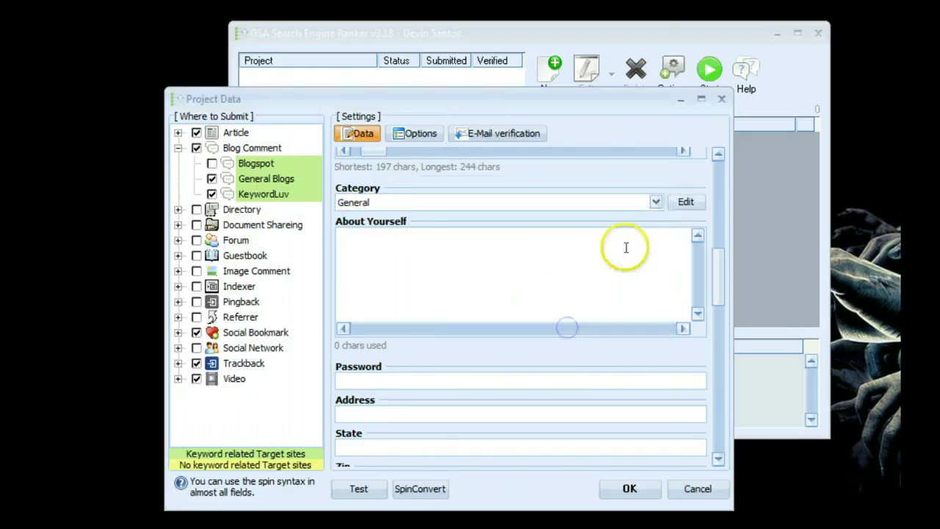
pyautogui.click(656, 201)
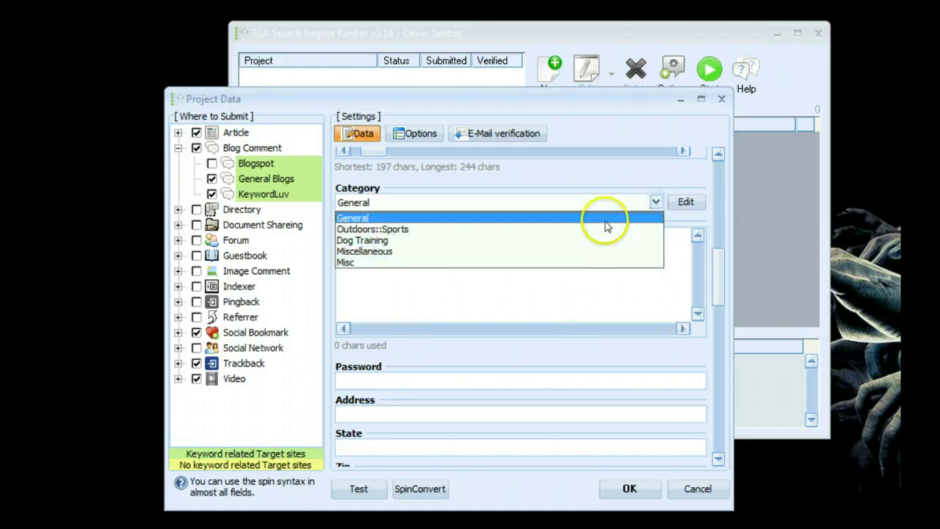
pyautogui.click(549, 309)
# Copy the spun article resource text from Kontent Machine and paste it into the project's About Yourself field.
pyautogui.click(496, 274)
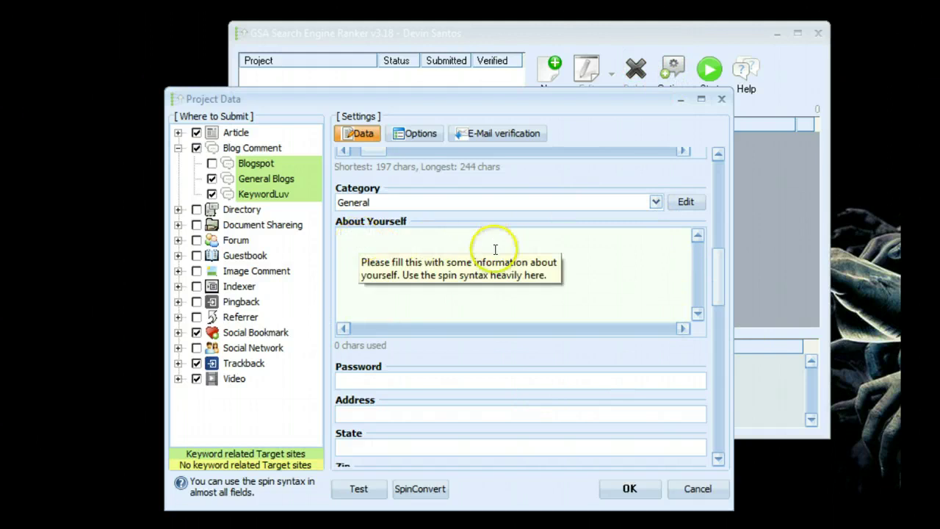
pyautogui.click(444, 233)
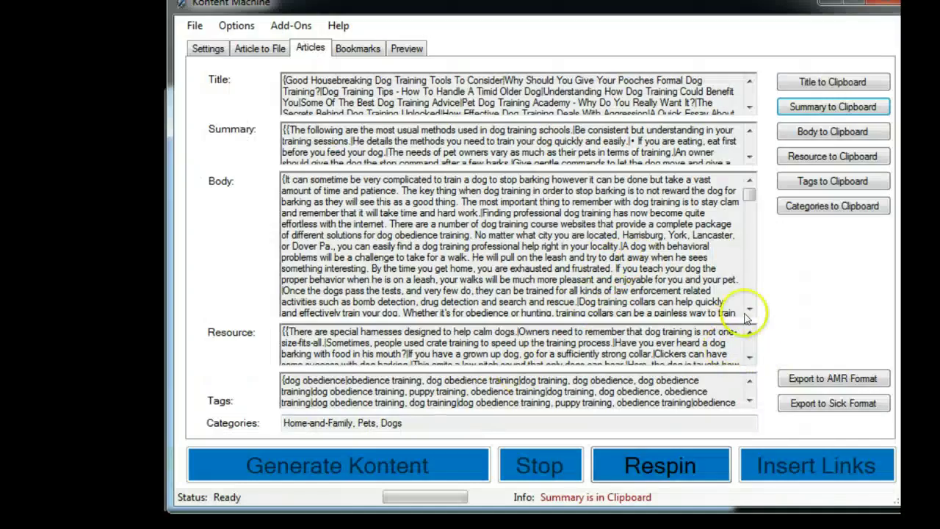
pyautogui.click(830, 156)
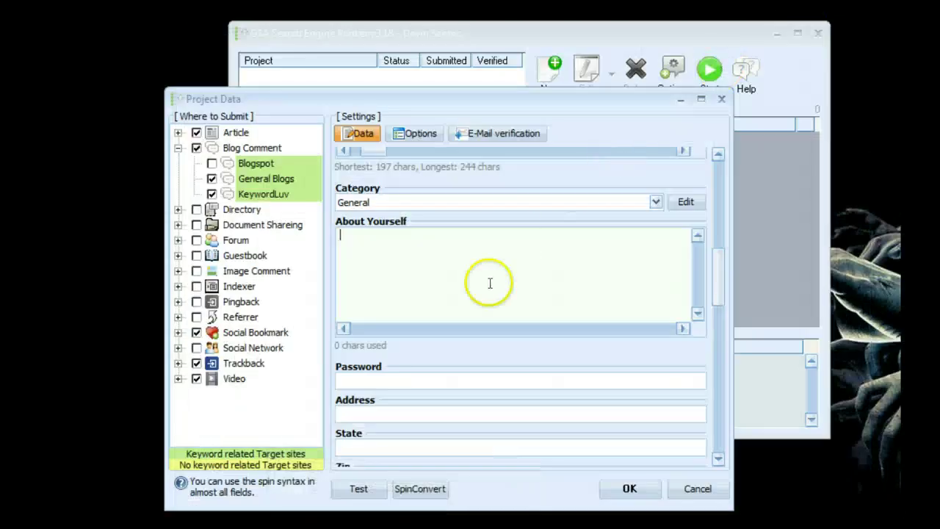
pyautogui.rightClick(485, 278)
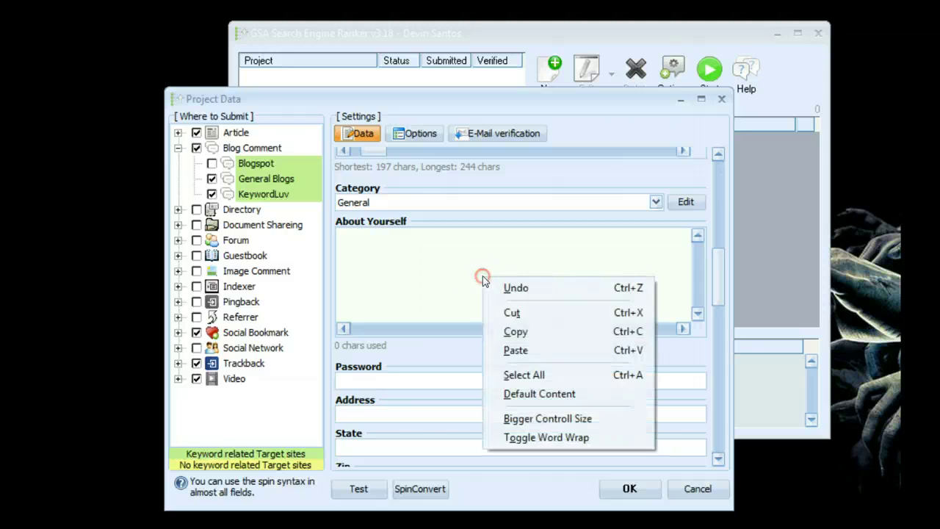
pyautogui.click(541, 350)
# Fill in the account password, the address, state and zip, and three spun login names for the project.
pyautogui.moveTo(720, 269); pyautogui.dragTo(719, 307)
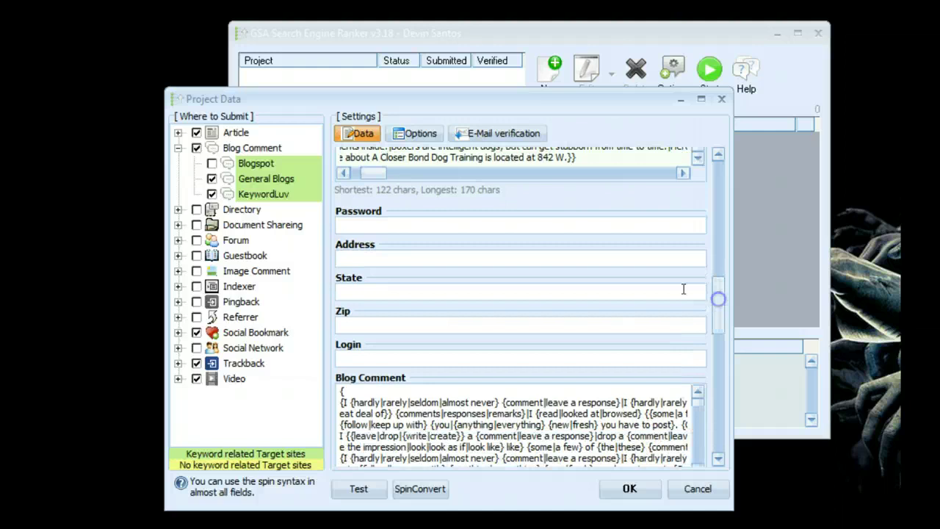
pyautogui.click(459, 222)
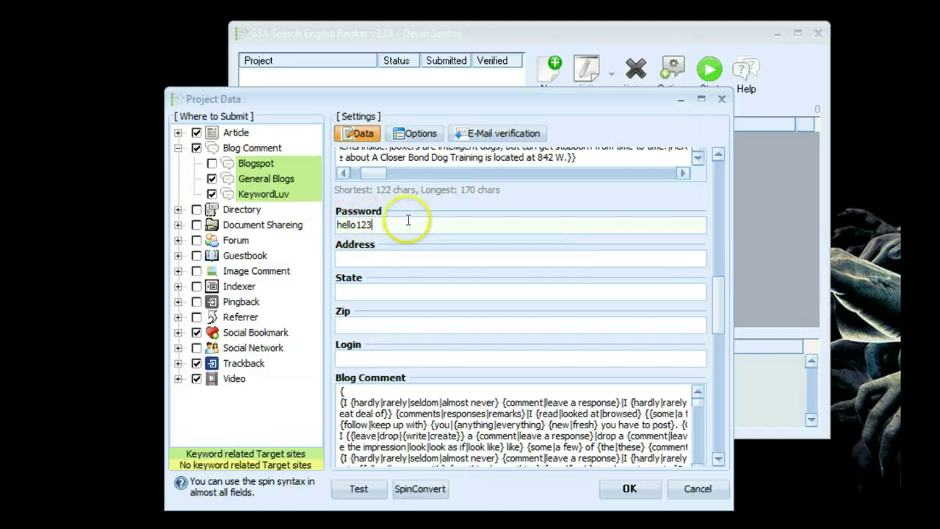
pyautogui.moveTo(401, 218)
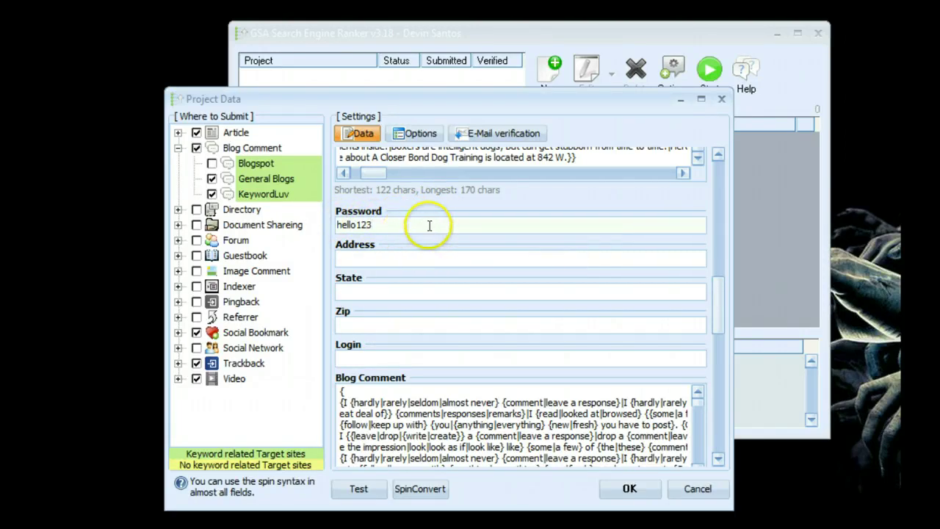
pyautogui.click(405, 257)
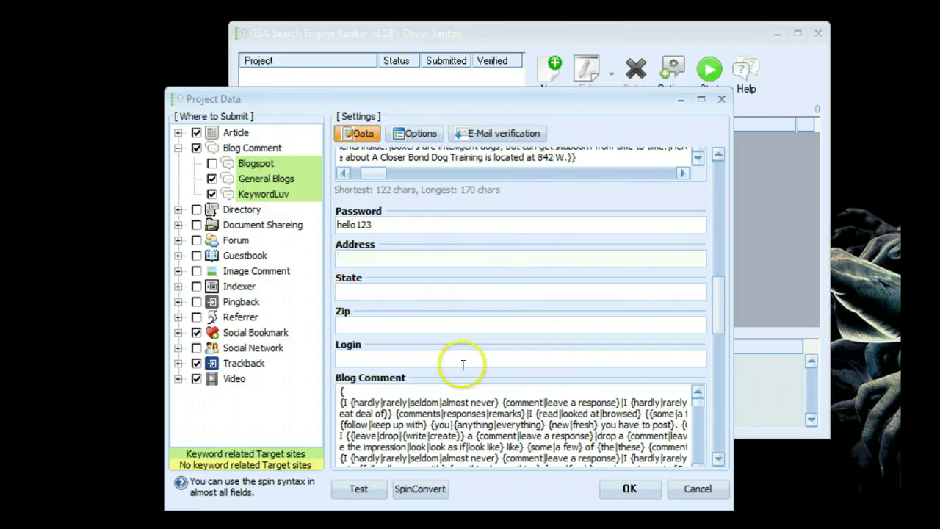
pyautogui.click(422, 257)
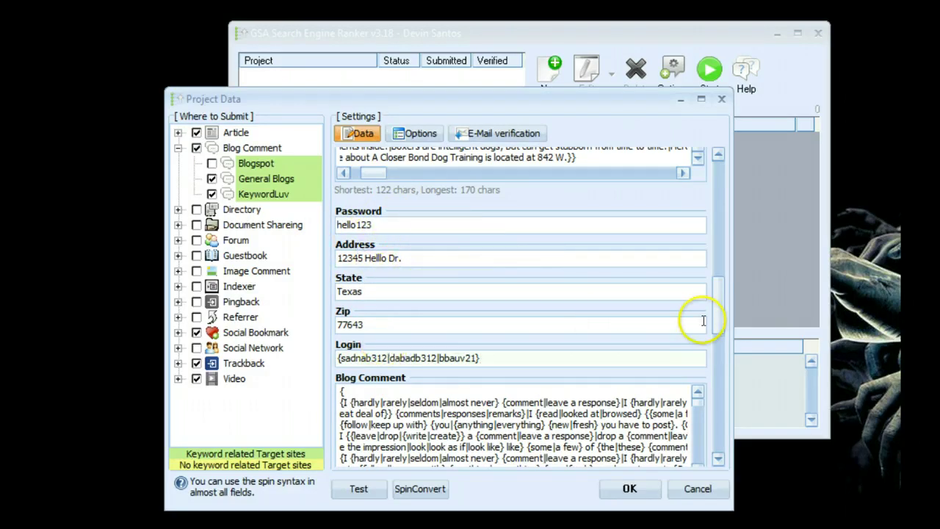
# Delete all the text in the Blog Comment field and restore the field's default content.
pyautogui.scroll(-2, 709, 314)
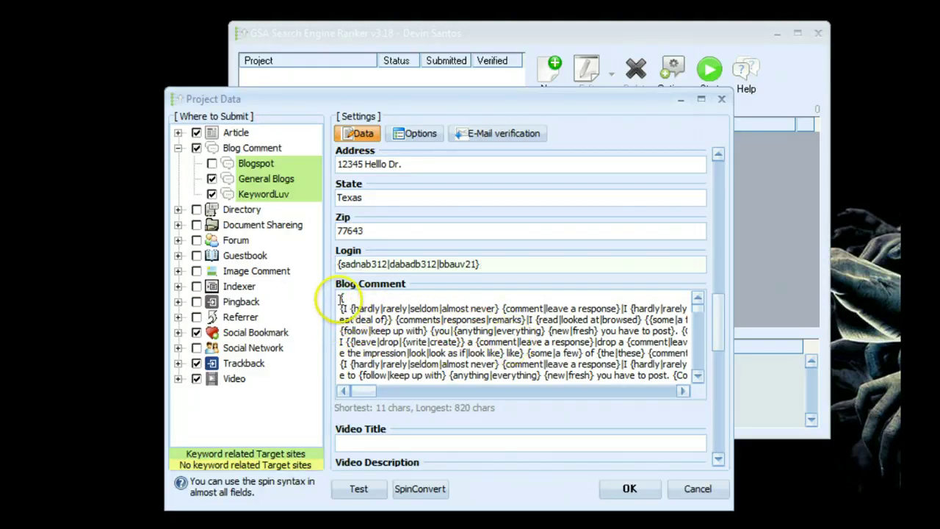
pyautogui.moveTo(340, 299); pyautogui.dragTo(678, 408)
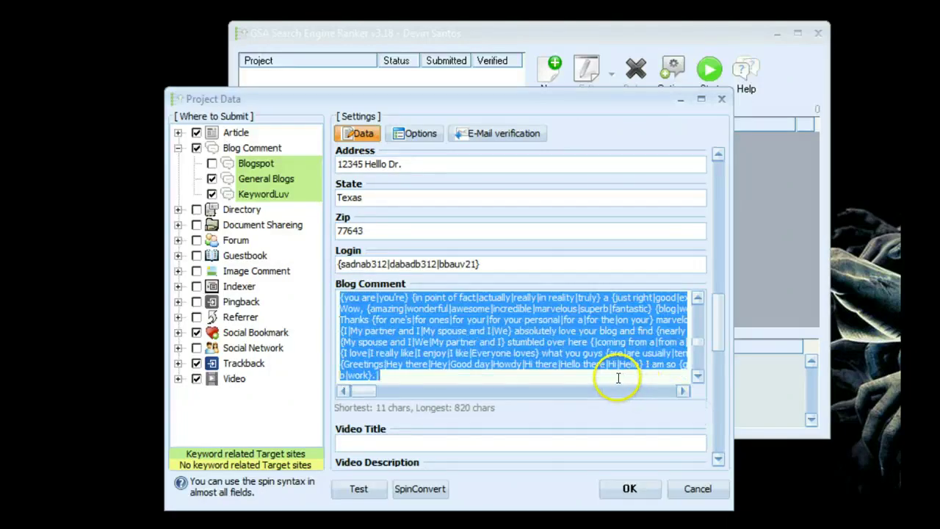
pyautogui.rightClick(567, 354)
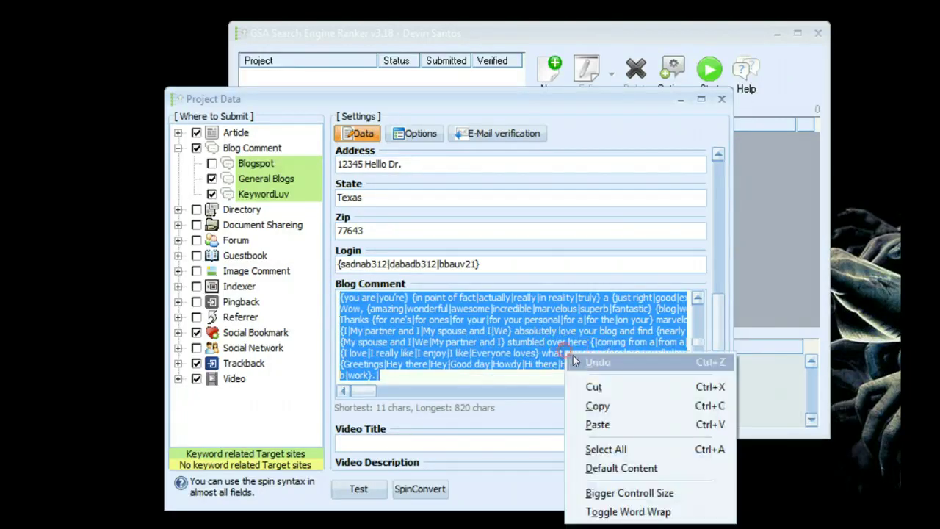
pyautogui.click(609, 450)
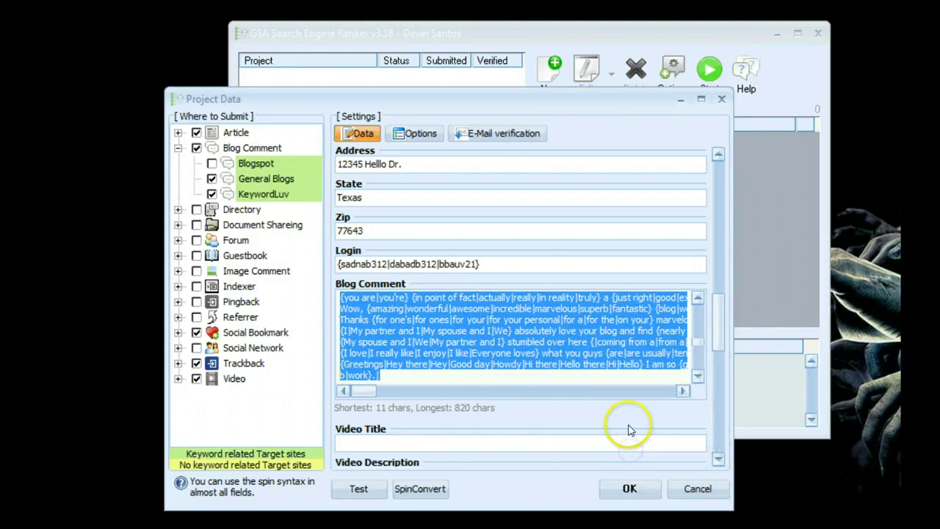
pyautogui.press('Delete')
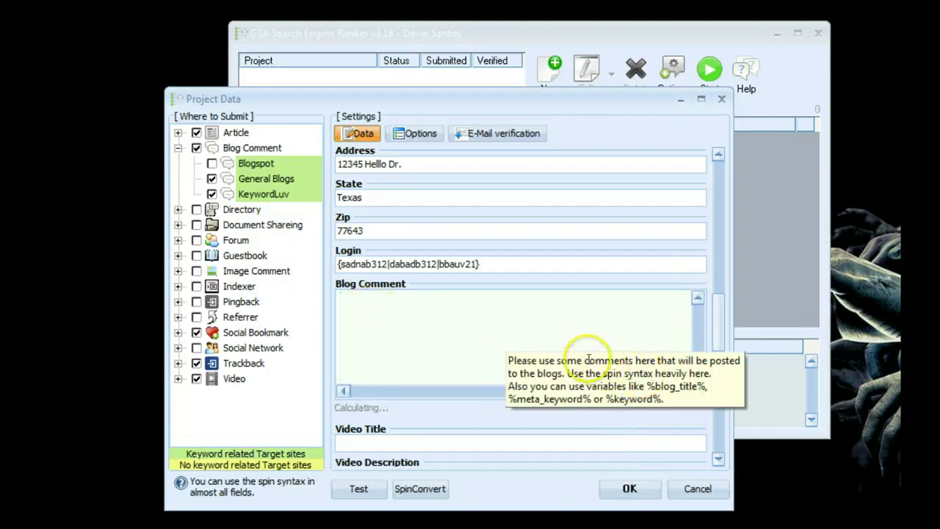
pyautogui.rightClick(415, 316)
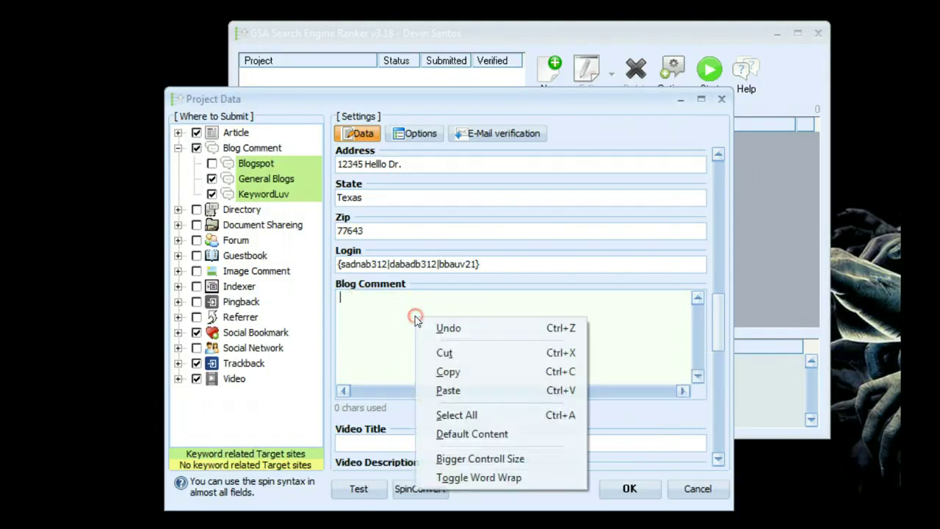
pyautogui.click(520, 435)
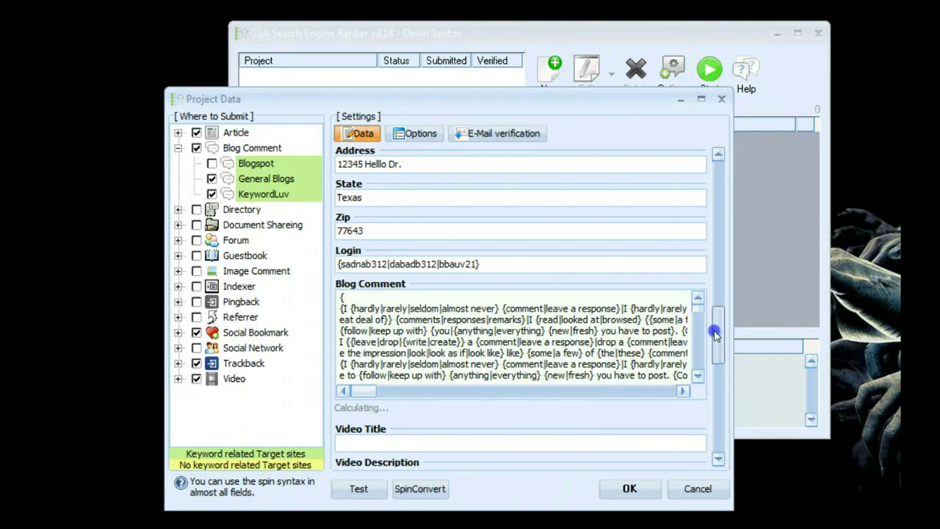
# Copy the spun bookmark title from Kontent Machine and paste it into the project's Video Title field.
pyautogui.scroll(-1, 716, 335)
pyautogui.scroll(-1, 718, 343)
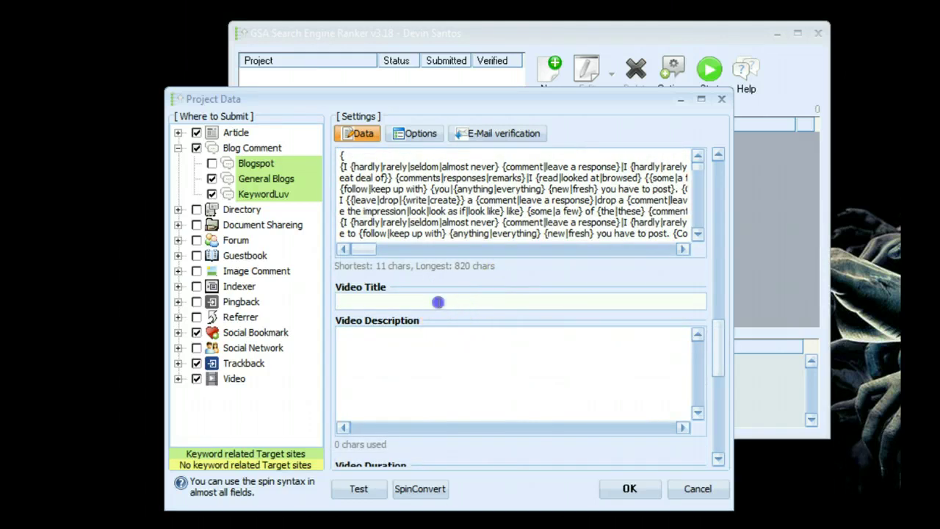
pyautogui.click(423, 356)
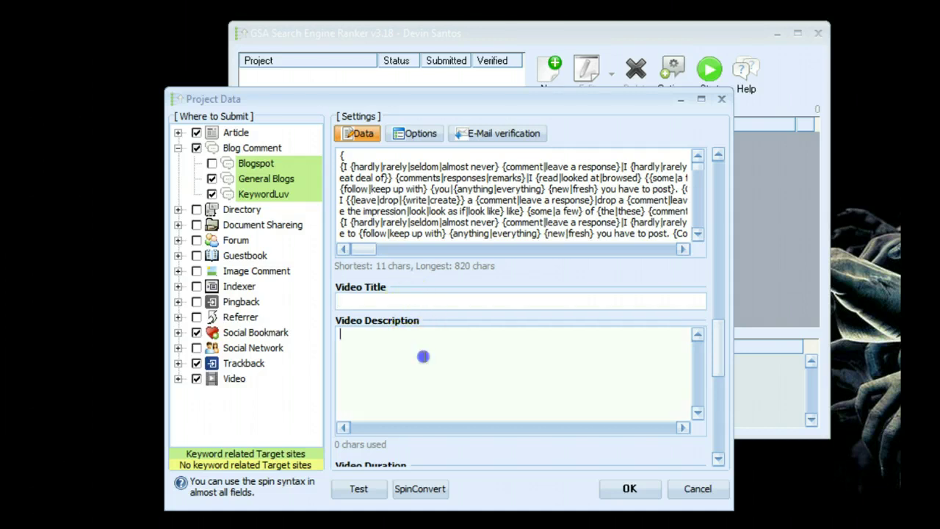
pyautogui.click(409, 296)
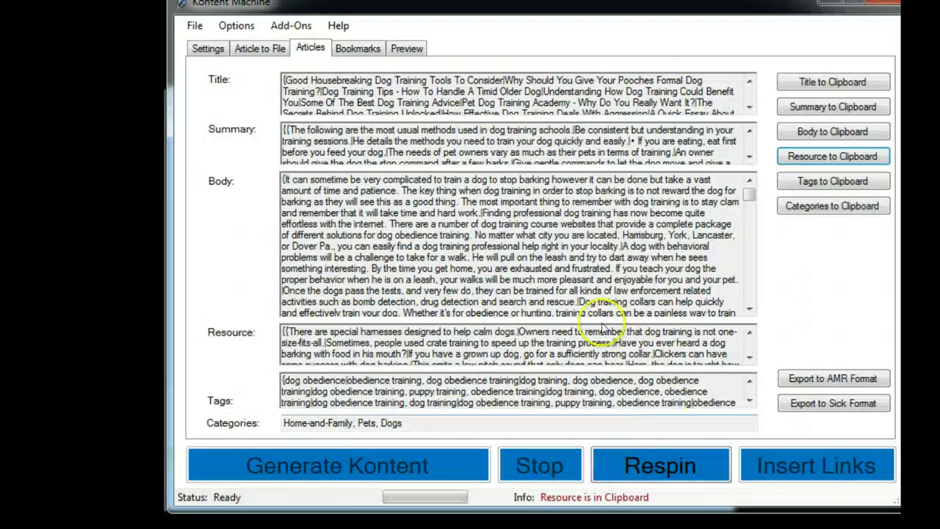
pyautogui.click(358, 45)
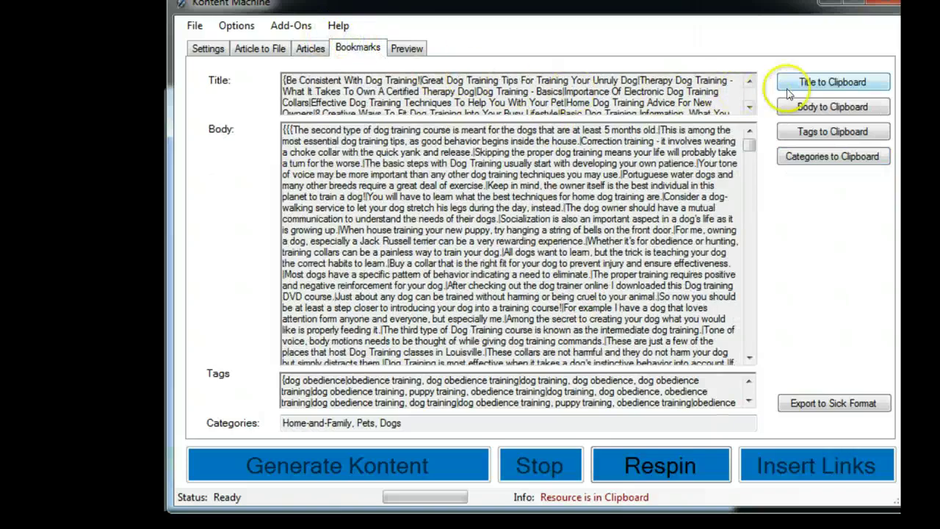
pyautogui.click(821, 83)
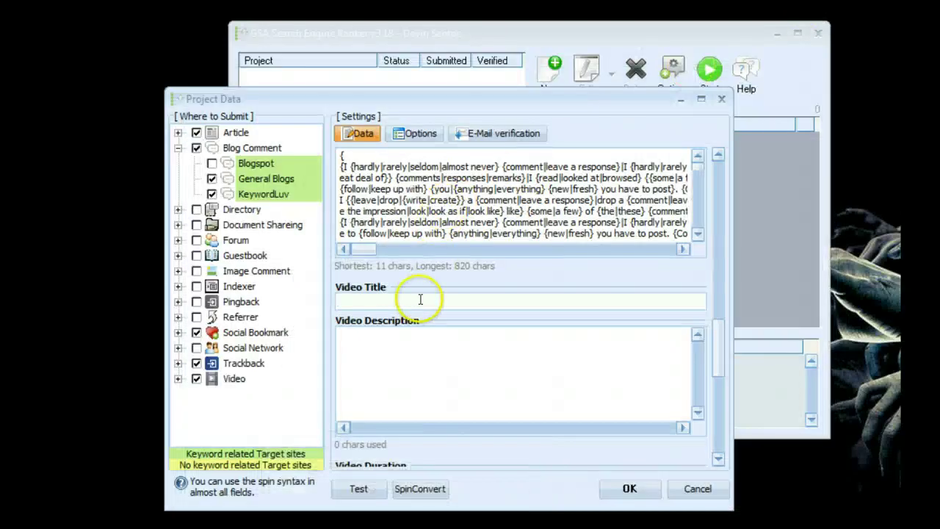
pyautogui.rightClick(417, 300)
pyautogui.click(474, 374)
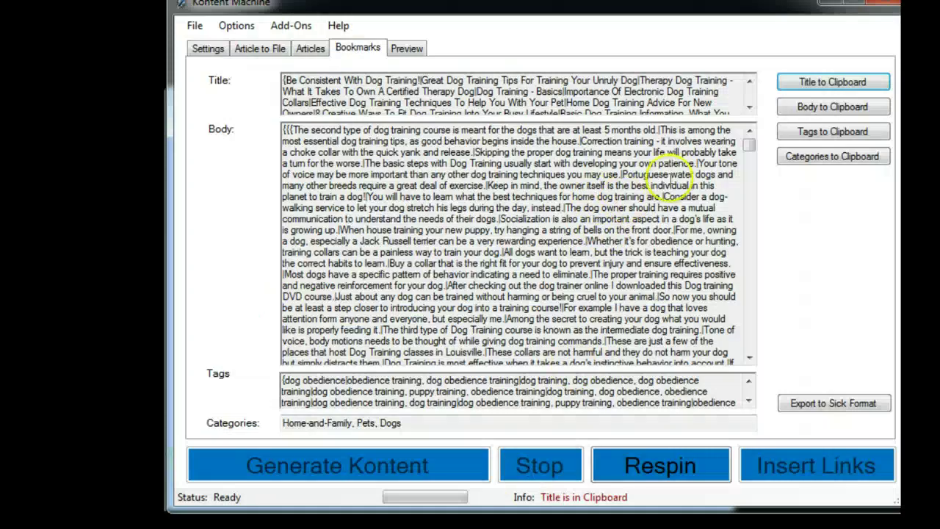
# Copy the spun bookmark body from Kontent Machine and paste it into the Video Description field.
pyautogui.click(838, 107)
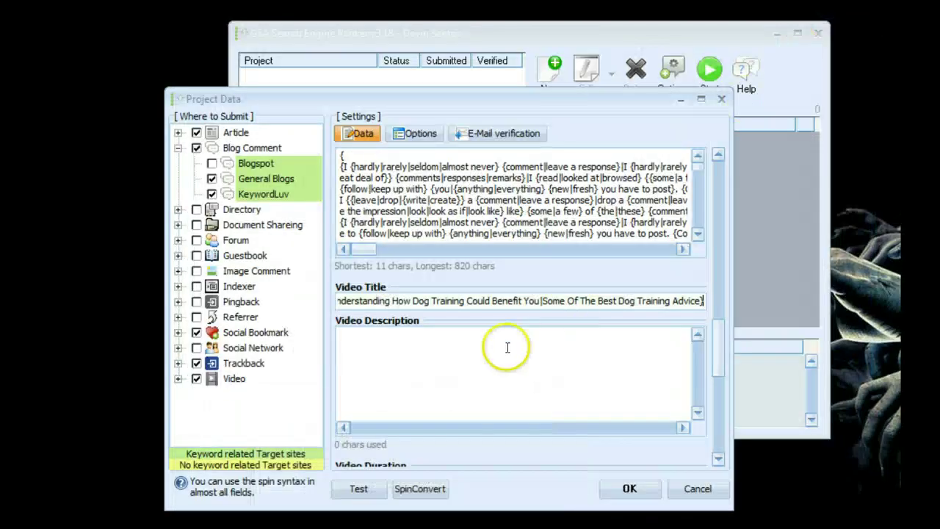
pyautogui.rightClick(503, 351)
pyautogui.click(560, 422)
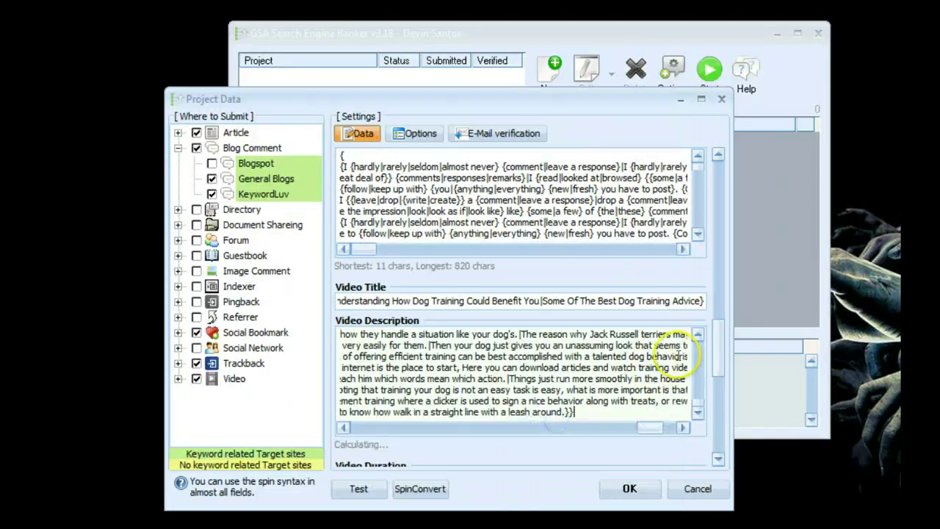
# Set the video duration to 00:02:30 and choose the Jpeg file dog training from the GSA folder as the preview image.
pyautogui.moveTo(720, 349); pyautogui.dragTo(717, 382)
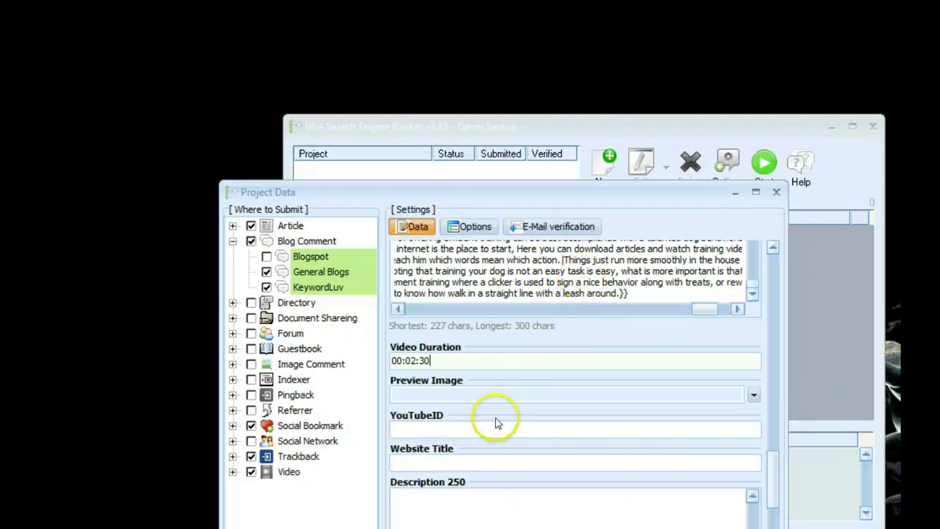
pyautogui.click(498, 393)
pyautogui.click(753, 394)
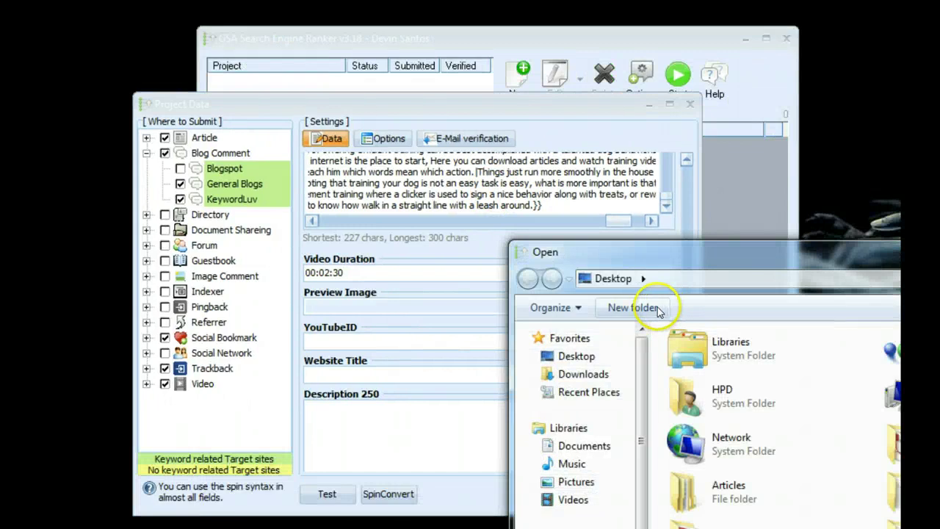
pyautogui.click(143, 519)
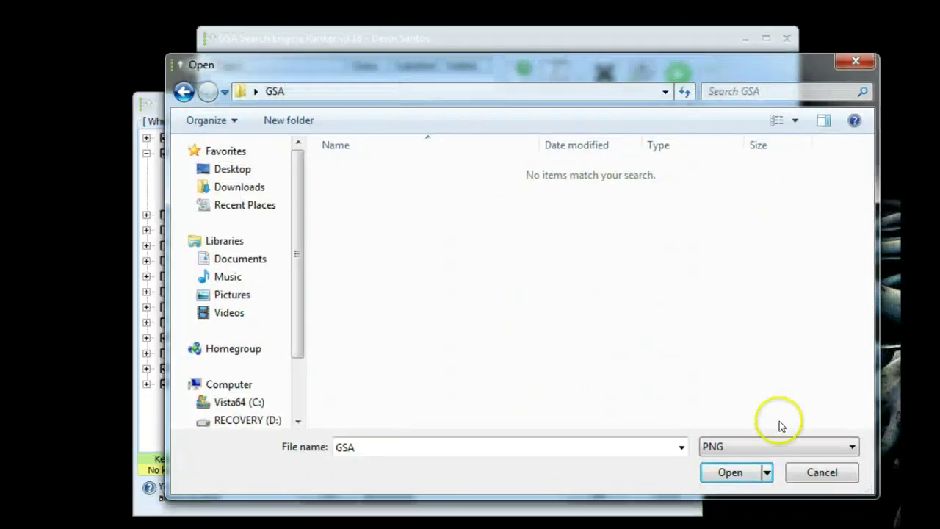
pyautogui.click(762, 446)
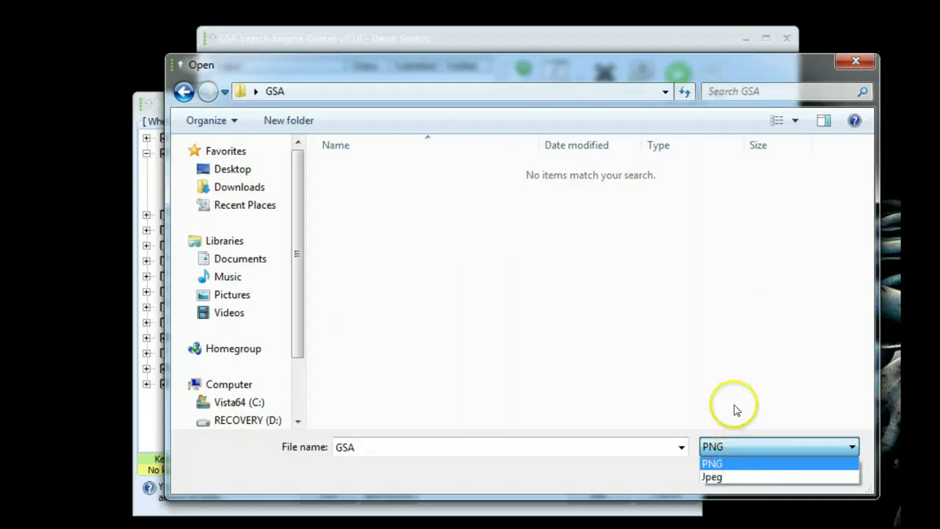
pyautogui.click(729, 477)
pyautogui.click(397, 172)
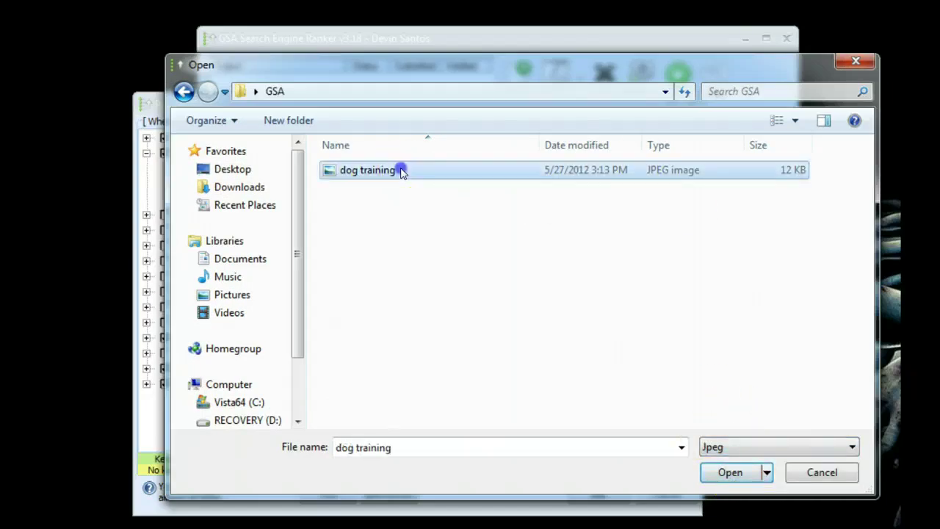
pyautogui.click(730, 472)
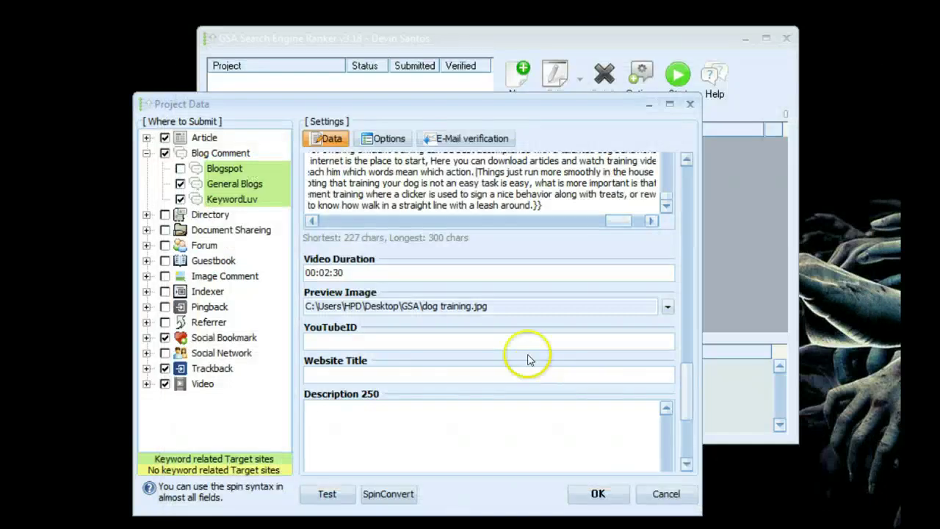
# Switch to YouTube, search for dog training, open the "How To Train Your Dog - 6 Important Tips For Dog Obedience Training" video and pause it.
pyautogui.click(323, 339)
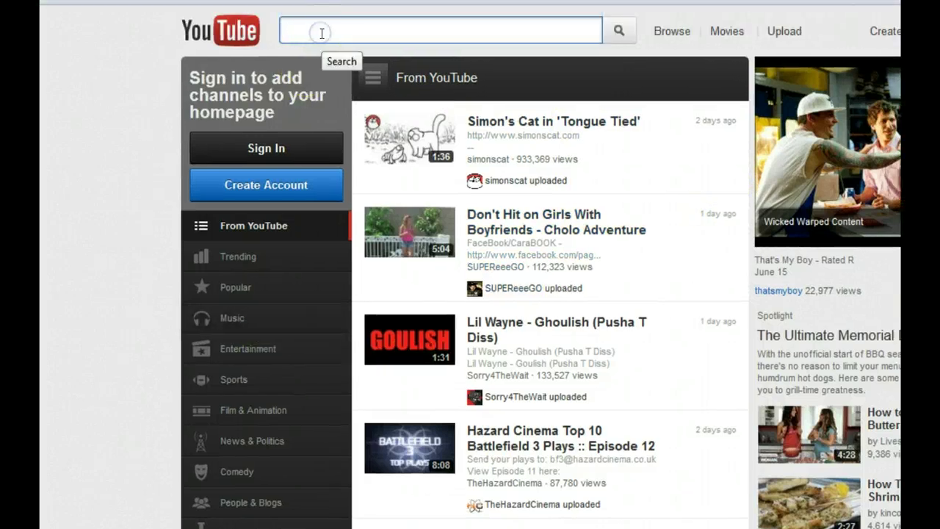
pyautogui.write('dog training')
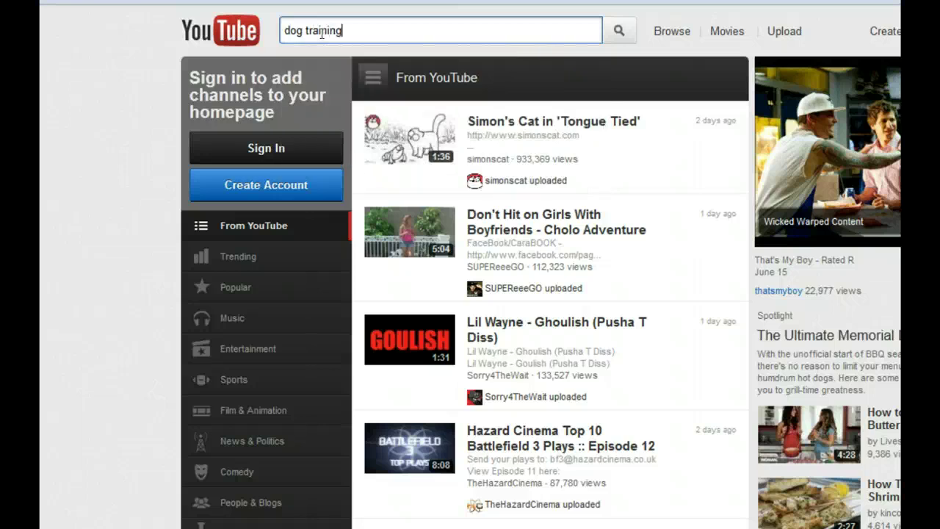
pyautogui.press('Return')
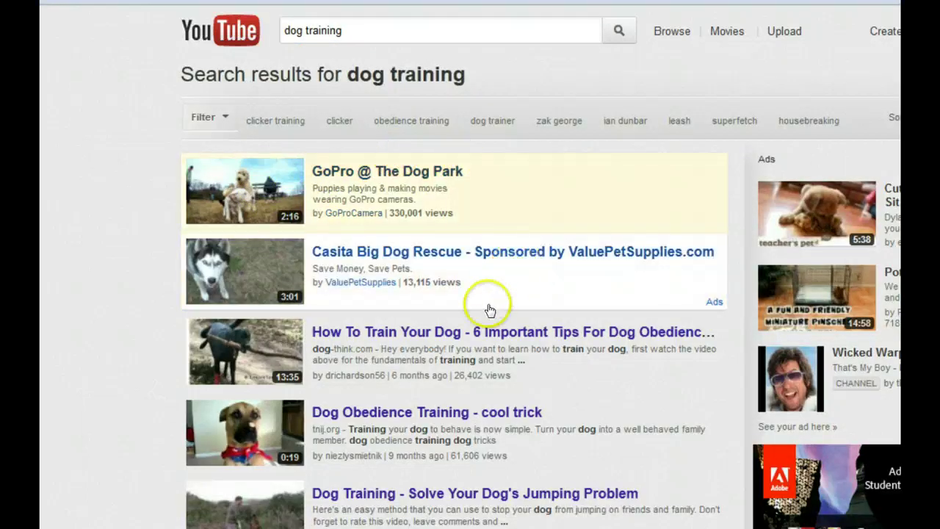
pyautogui.click(473, 331)
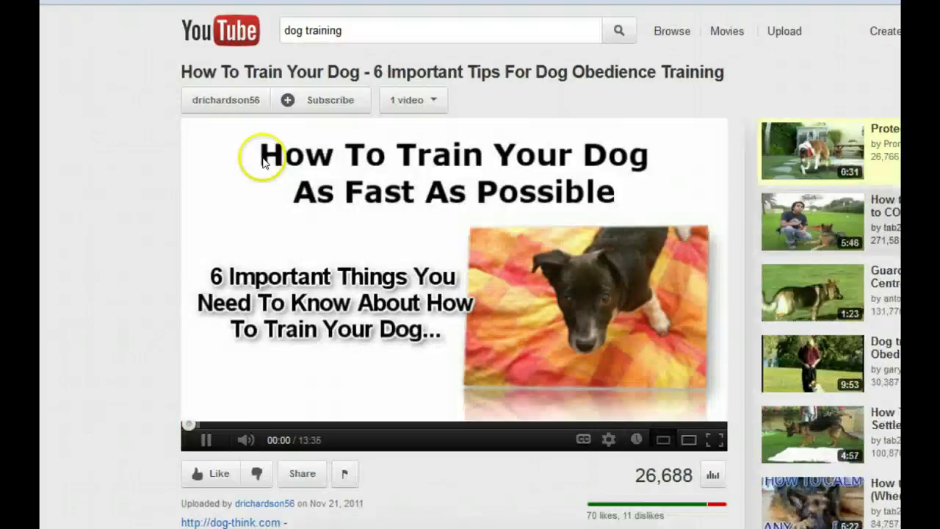
pyautogui.click(282, 296)
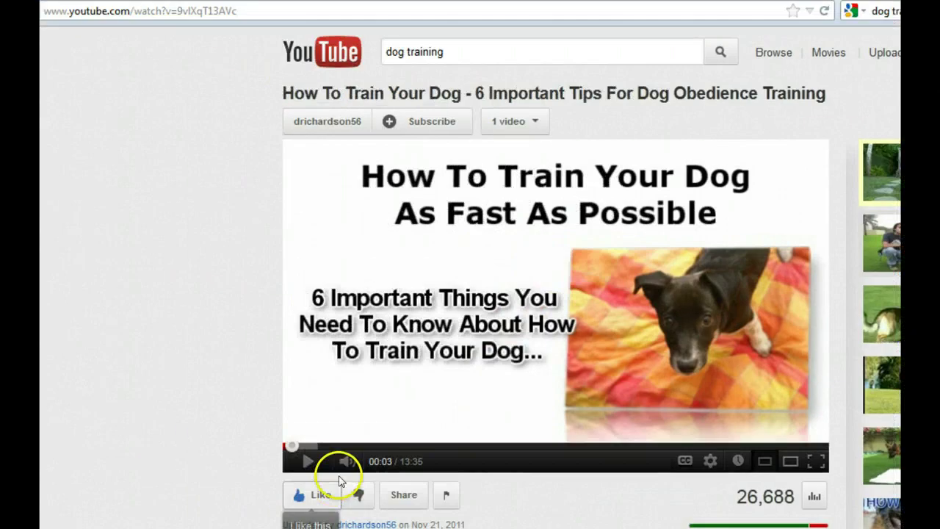
# Copy the video ID from the YouTube address and paste it over the existing lines in the Spin Syntax Converter's Original Text.
pyautogui.moveTo(247, 10); pyautogui.dragTo(214, 11)
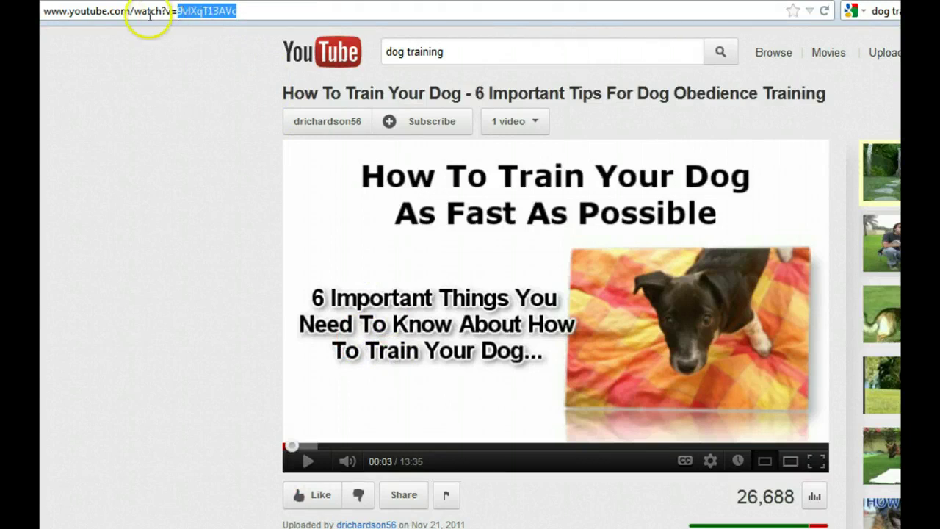
pyautogui.click(177, 11)
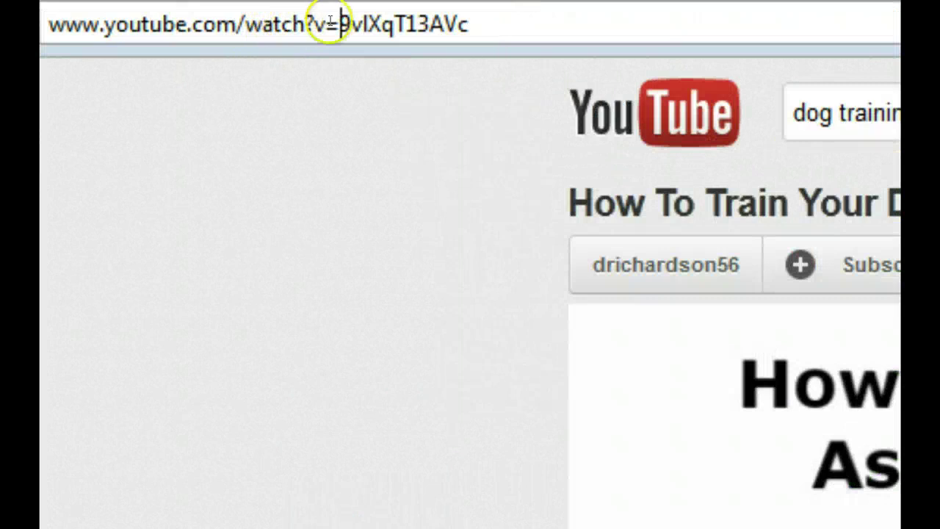
pyautogui.doubleClick(431, 25)
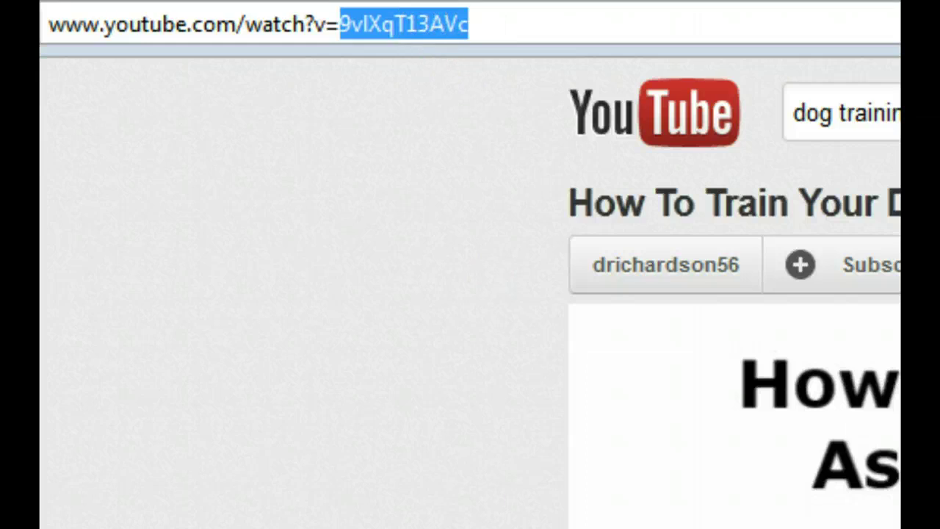
pyautogui.hotkey('alt', 'Tab')
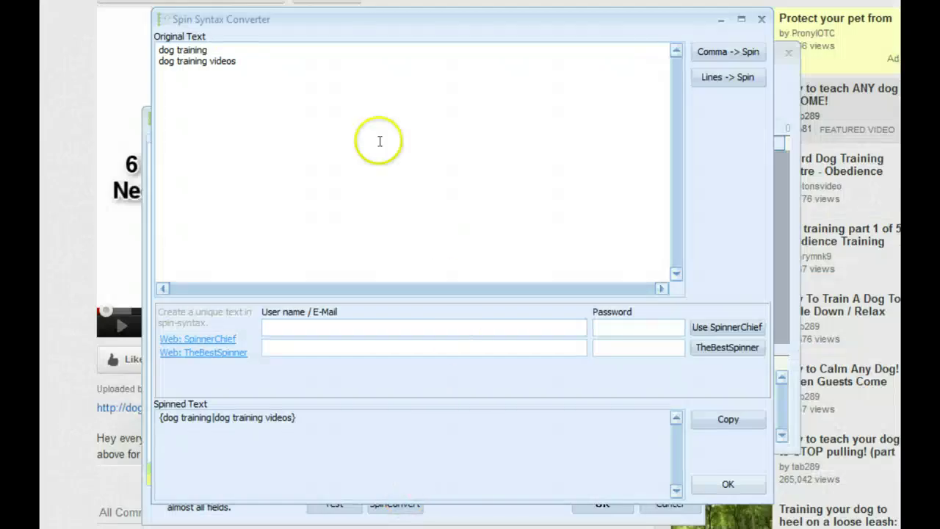
pyautogui.moveTo(378, 140); pyautogui.dragTo(162, 50)
pyautogui.hotkey('ctrl', 'v')
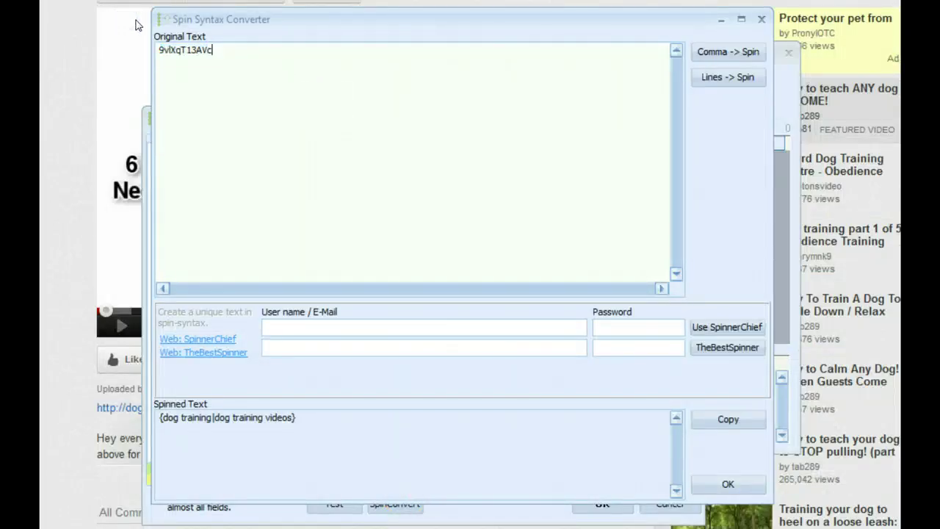
# Open YouTube's "Dog Obedience Training - cool trick" video, pause it, and add its ID b1wj71E6nKI as the converter's second line.
pyautogui.hotkey('alt', 'Tab')
pyautogui.hotkey('alt', 'Left')
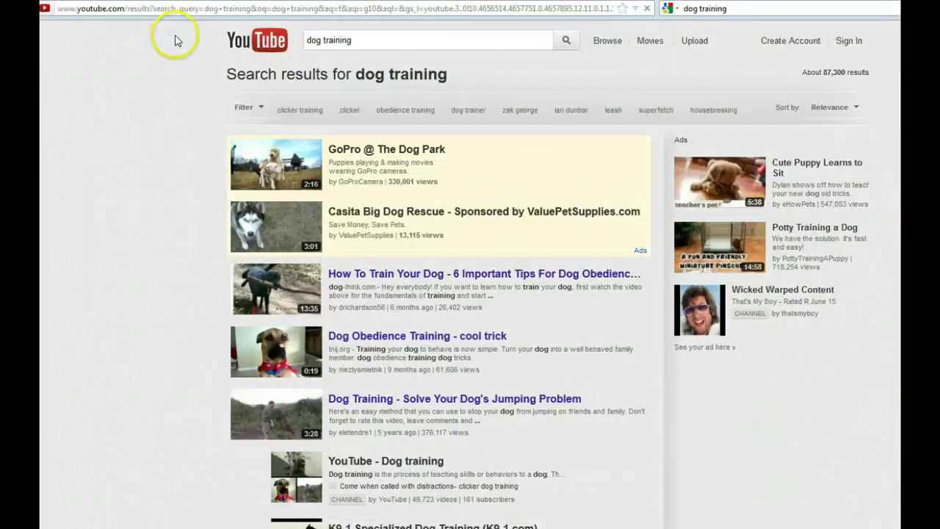
pyautogui.click(417, 336)
pyautogui.moveTo(145, 8); pyautogui.dragTo(189, 8)
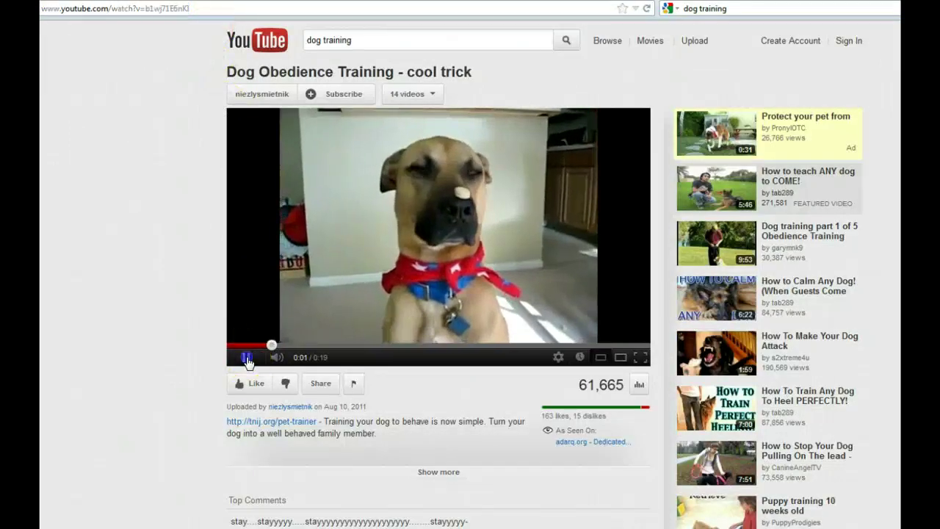
pyautogui.click(245, 357)
pyautogui.hotkey('alt', 'Tab')
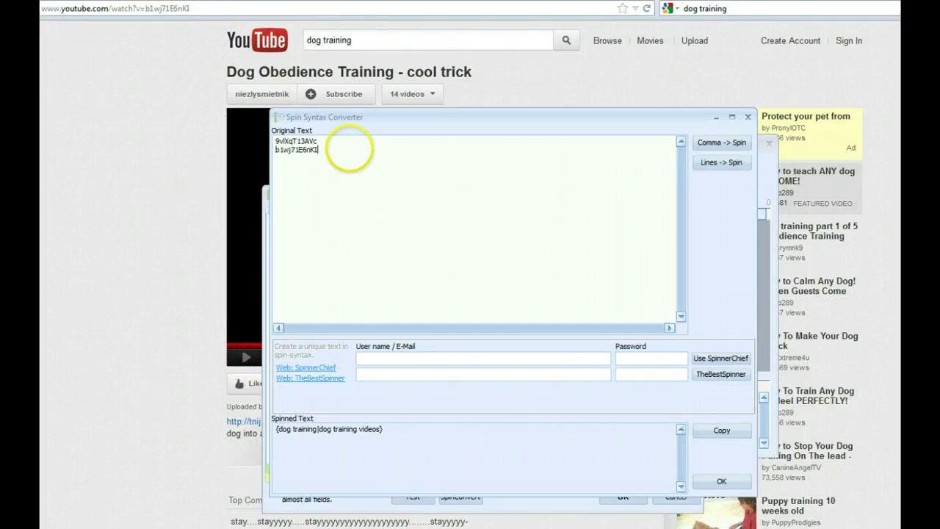
# Add the ID yfNeXtTy0NY of YouTube's "House Training Your New Puppy" video as the third line and convert the lines to spin syntax.
pyautogui.click(171, 88)
pyautogui.hotkey('alt', 'Left')
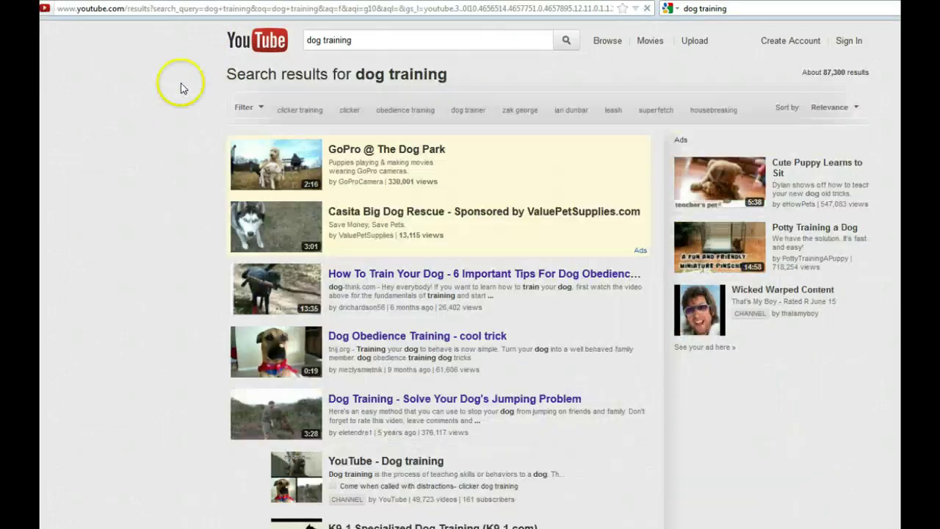
pyautogui.scroll(-5, 336, 189)
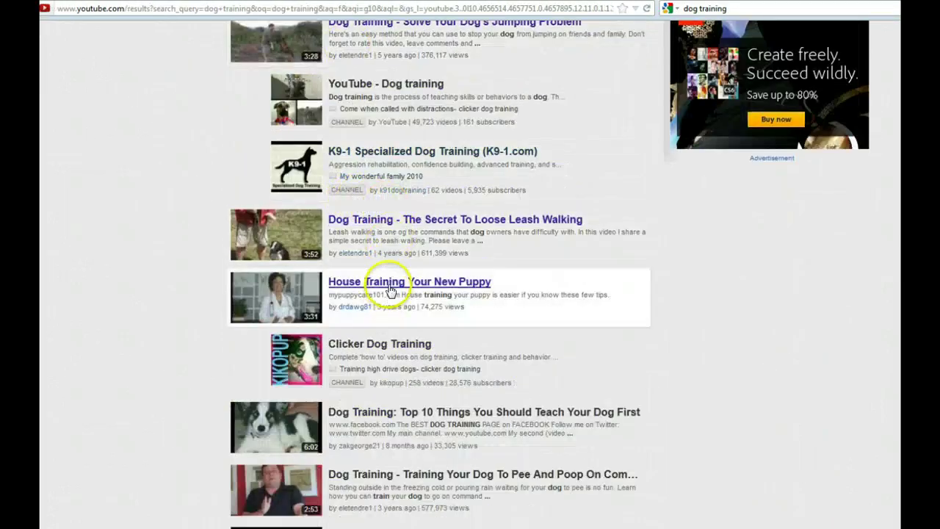
pyautogui.click(390, 283)
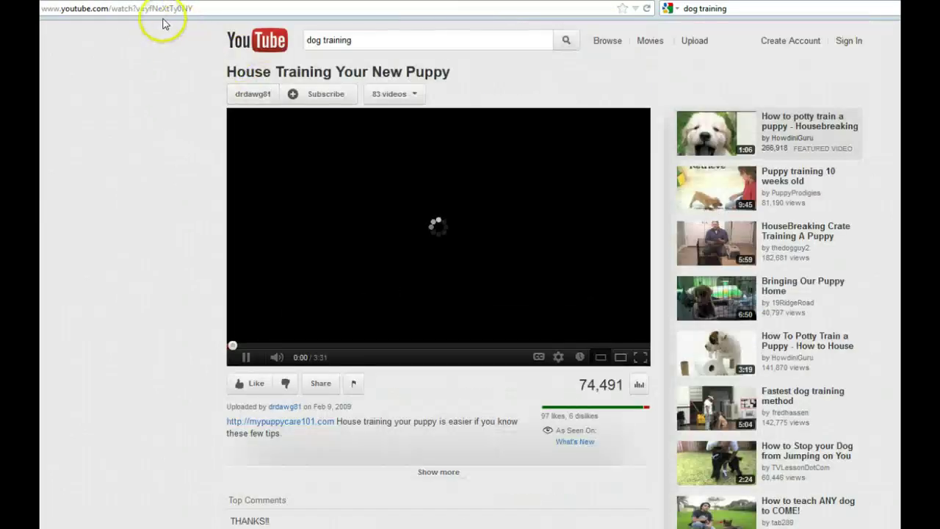
pyautogui.moveTo(145, 11); pyautogui.dragTo(194, 8)
pyautogui.hotkey('ctrl', 'c')
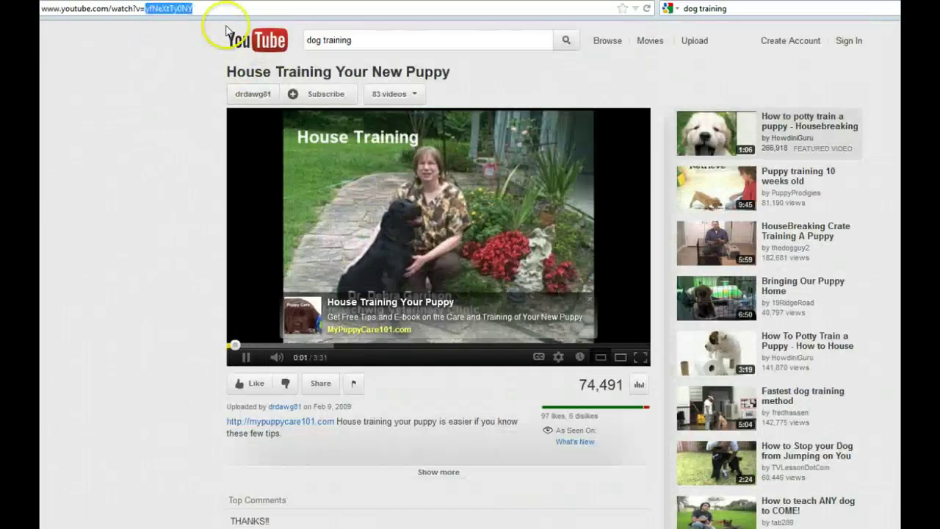
pyautogui.click(245, 355)
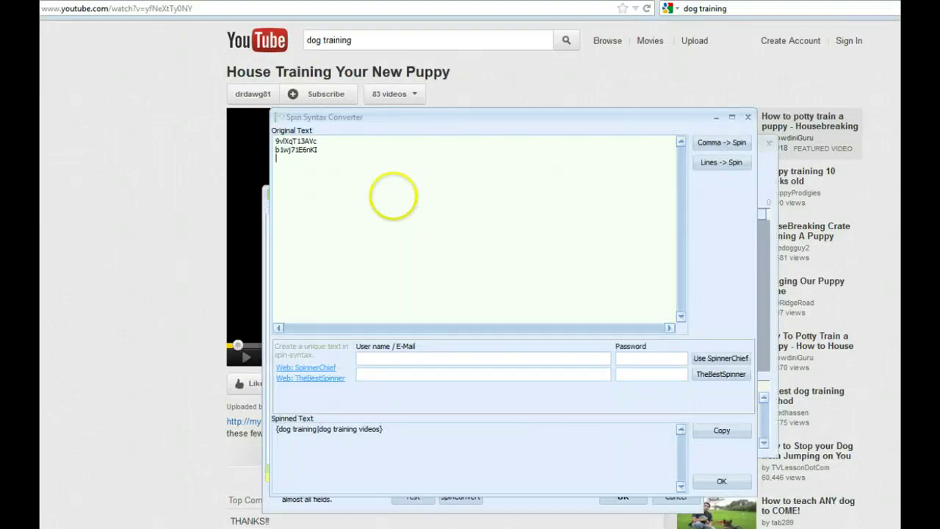
pyautogui.click(723, 168)
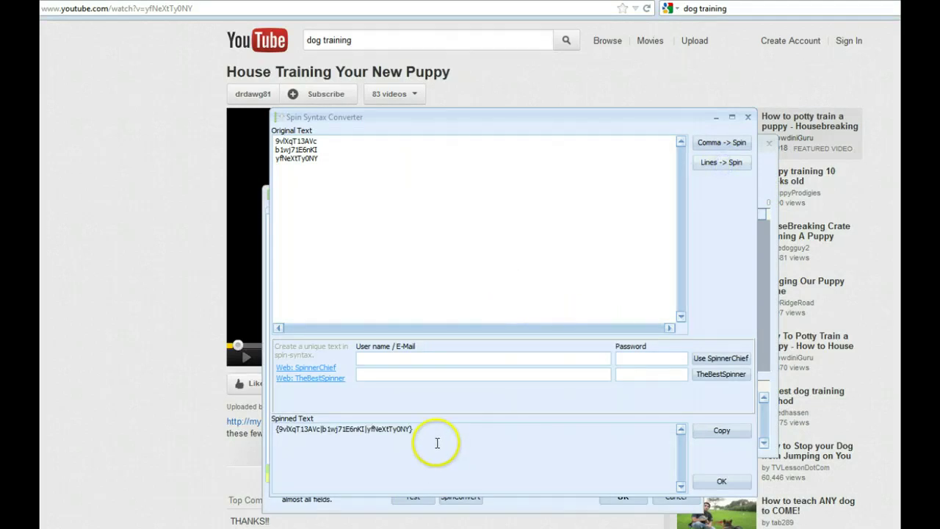
# Try to paste the spun video IDs into the project's YouTubeID field.
pyautogui.moveTo(436, 441); pyautogui.dragTo(285, 420)
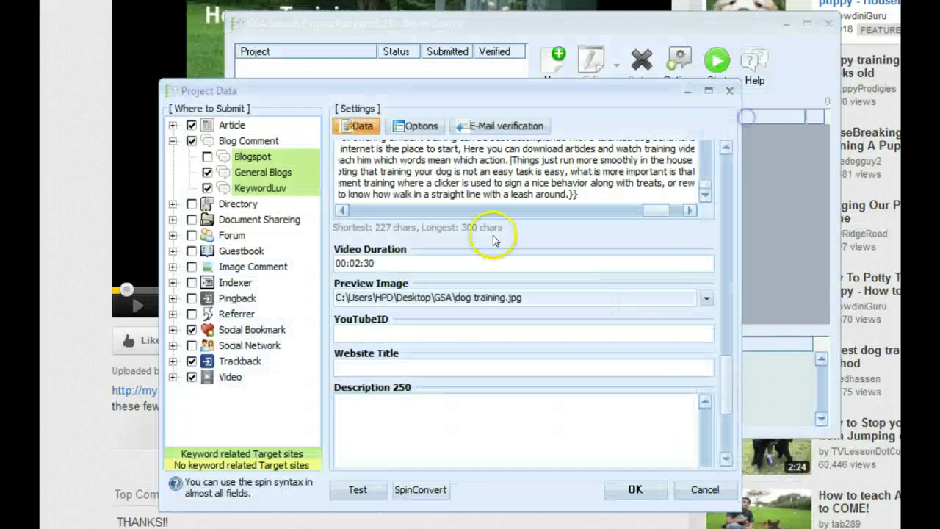
pyautogui.click(411, 334)
pyautogui.rightClick(413, 337)
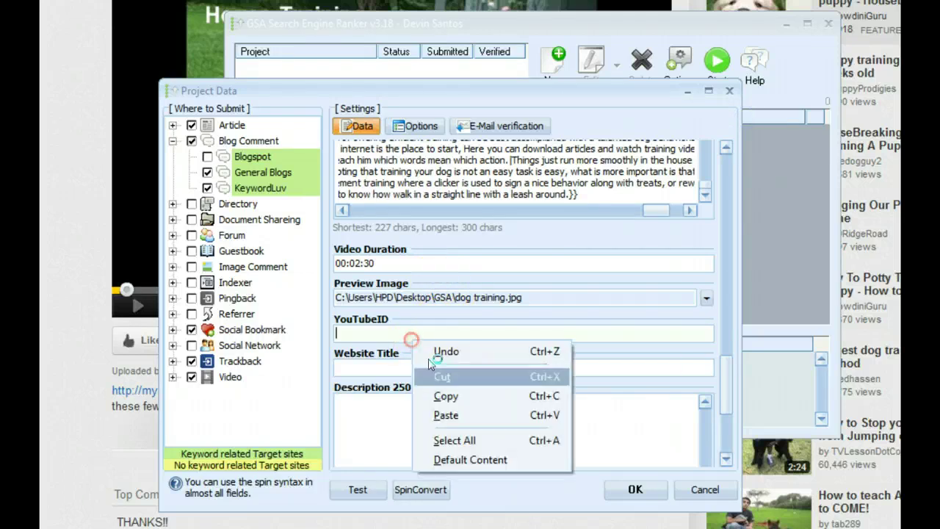
pyautogui.click(459, 422)
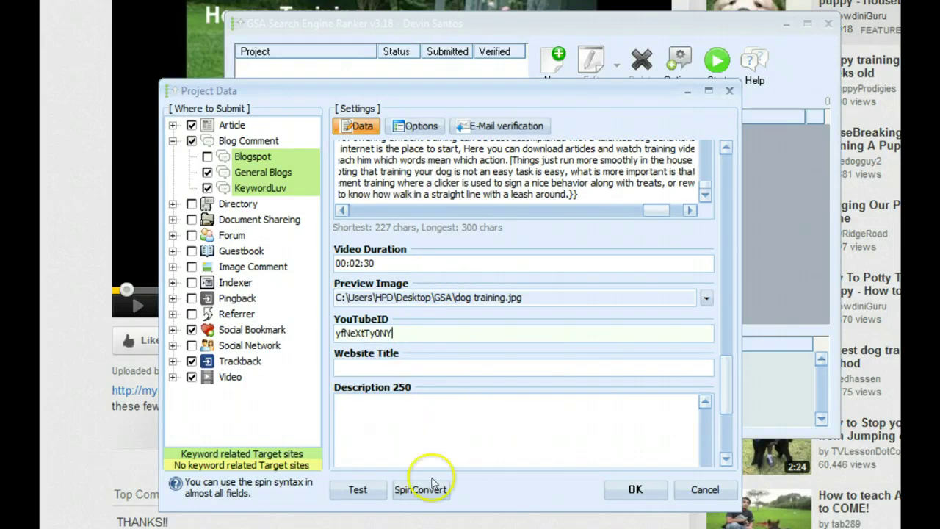
# Copy the spun text from the Spin Syntax Converter and replace the YouTubeID field's content with the three spun video IDs.
pyautogui.click(420, 489)
pyautogui.click(760, 404)
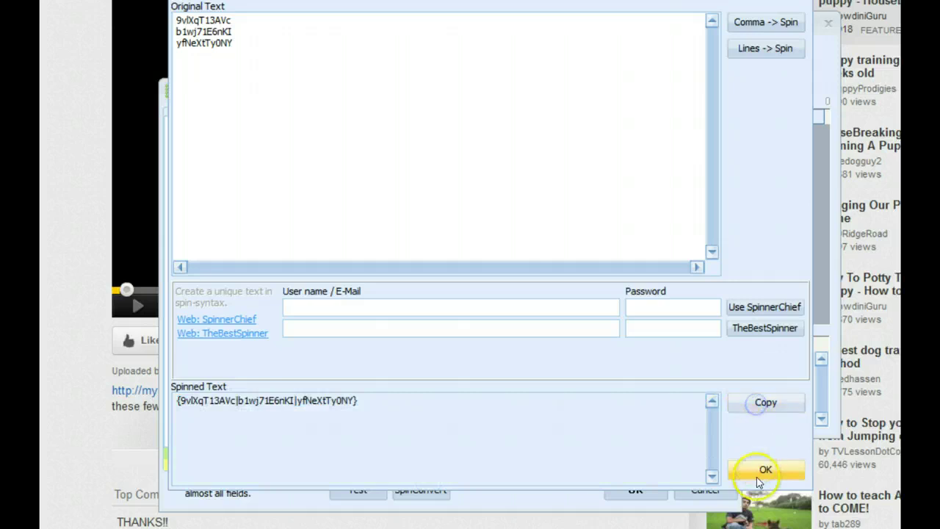
pyautogui.click(765, 469)
pyautogui.moveTo(394, 332); pyautogui.dragTo(257, 331)
pyautogui.press('Delete')
pyautogui.rightClick(408, 332)
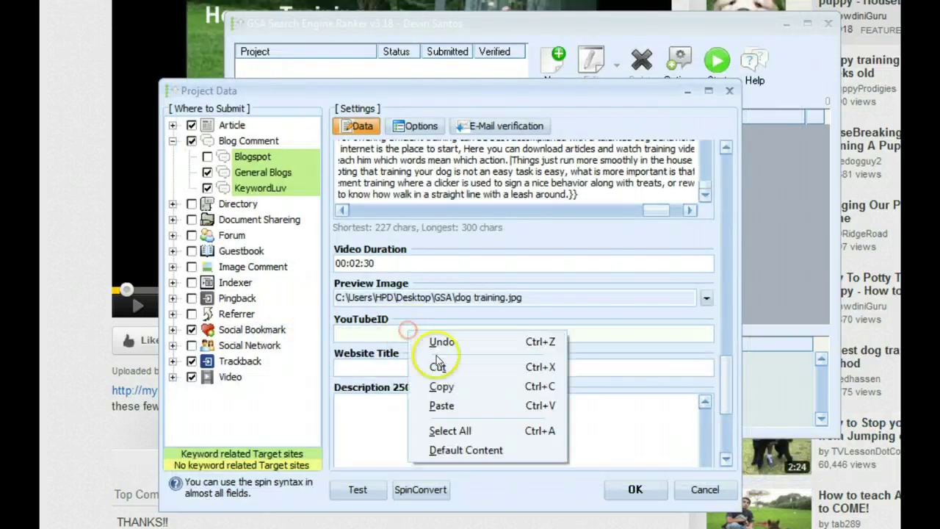
pyautogui.click(448, 404)
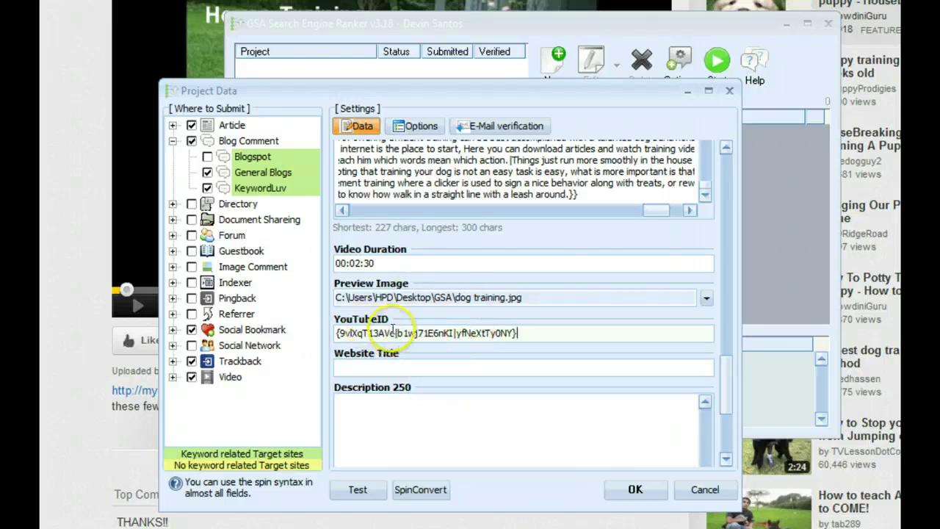
# Copy the spun bookmark title from Kontent Machine and paste it into the project's Website Title field.
pyautogui.moveTo(731, 377); pyautogui.dragTo(724, 405)
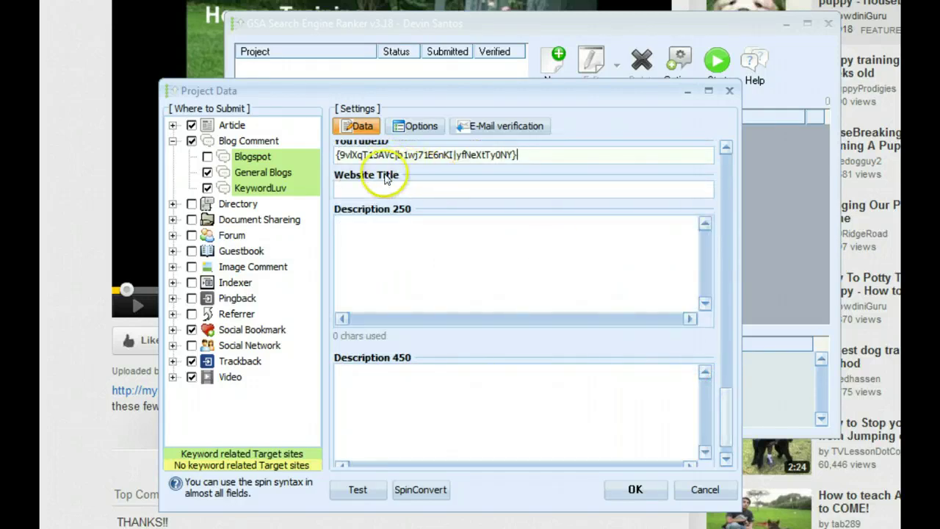
pyautogui.moveTo(345, 185)
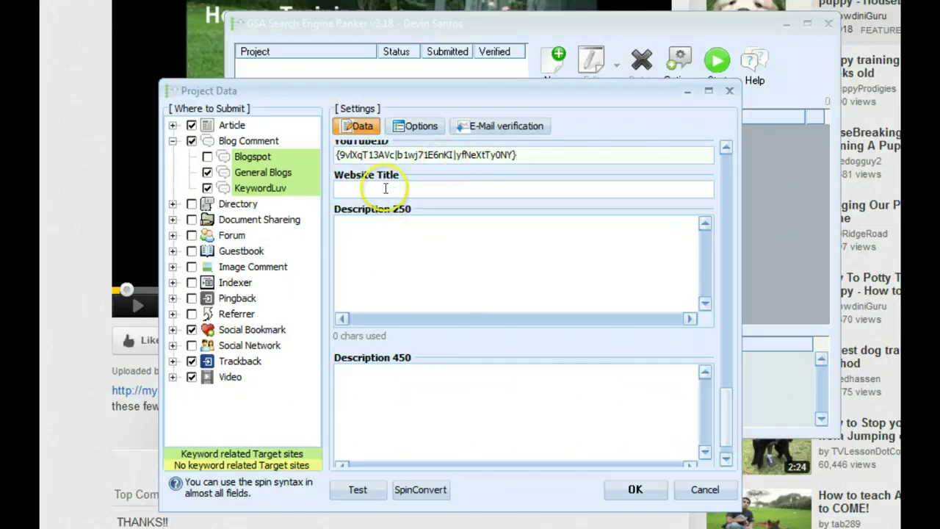
pyautogui.moveTo(385, 189)
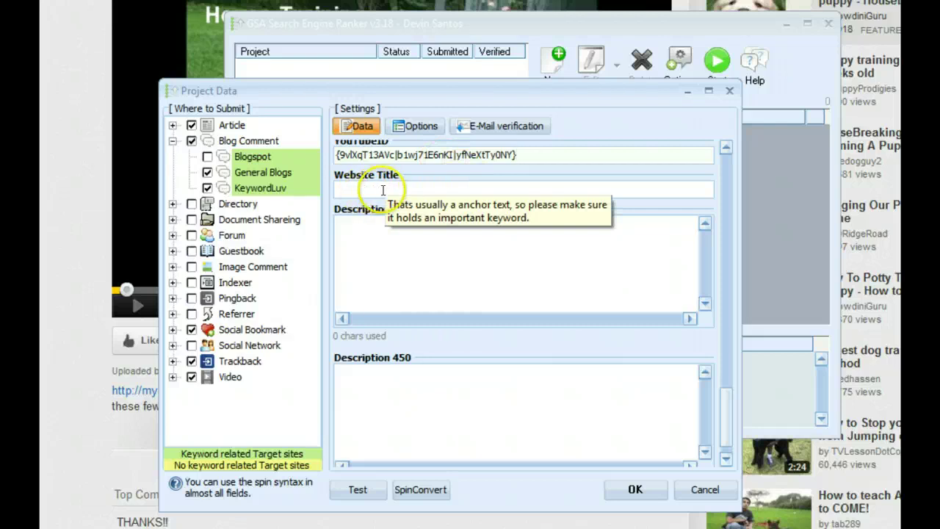
pyautogui.click(373, 191)
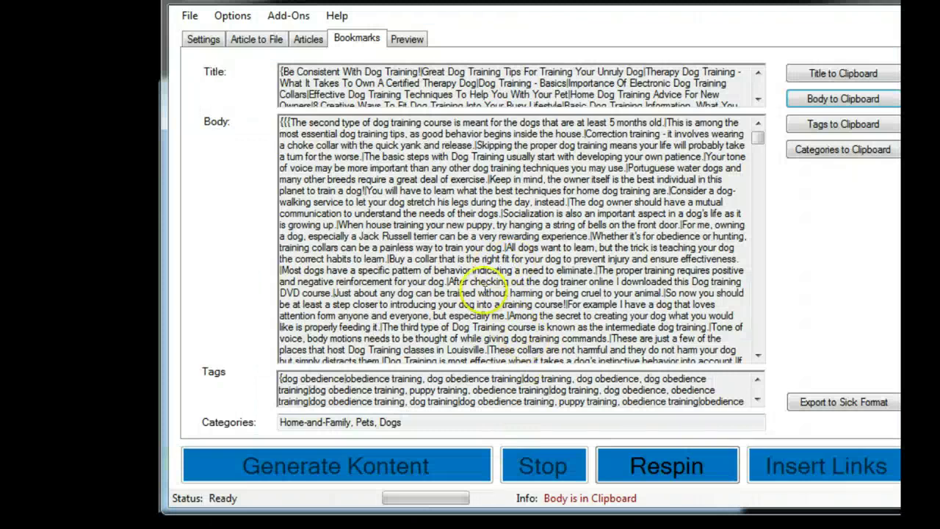
pyautogui.click(813, 75)
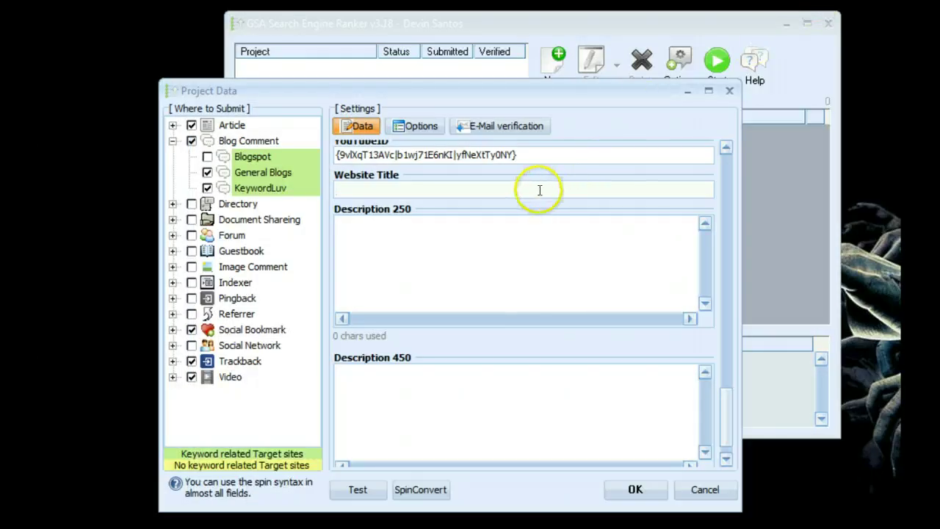
pyautogui.rightClick(464, 188)
pyautogui.click(499, 262)
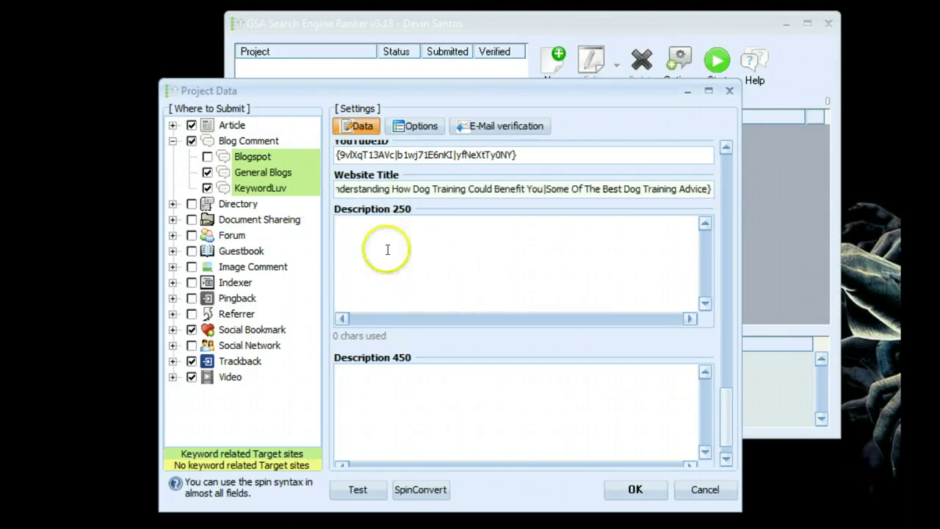
# Copy the spun bookmark body from Kontent Machine and paste it into the Description 250 and Description 450 fields.
pyautogui.click(420, 247)
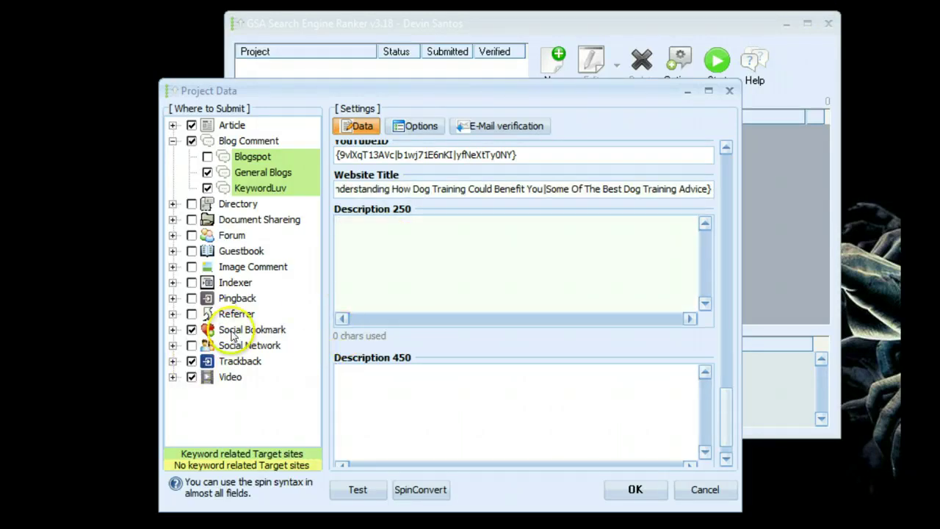
pyautogui.click(407, 258)
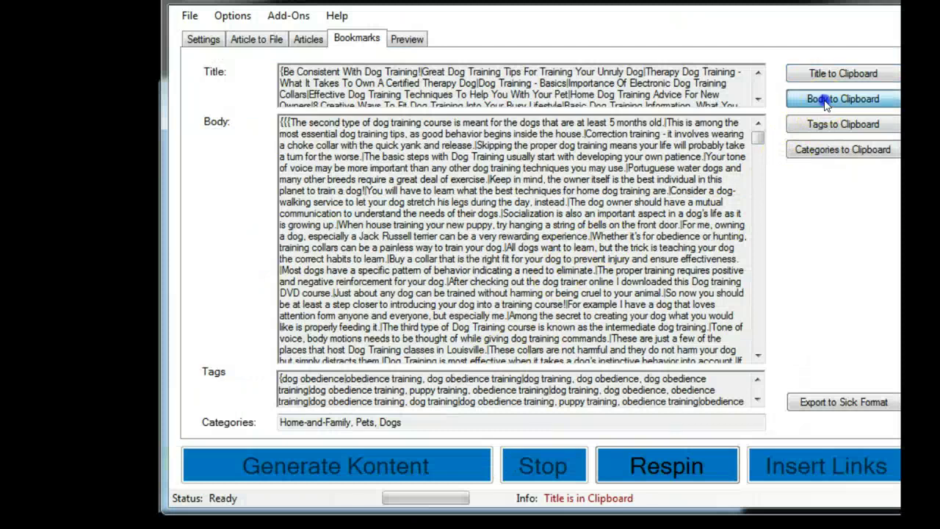
pyautogui.click(811, 100)
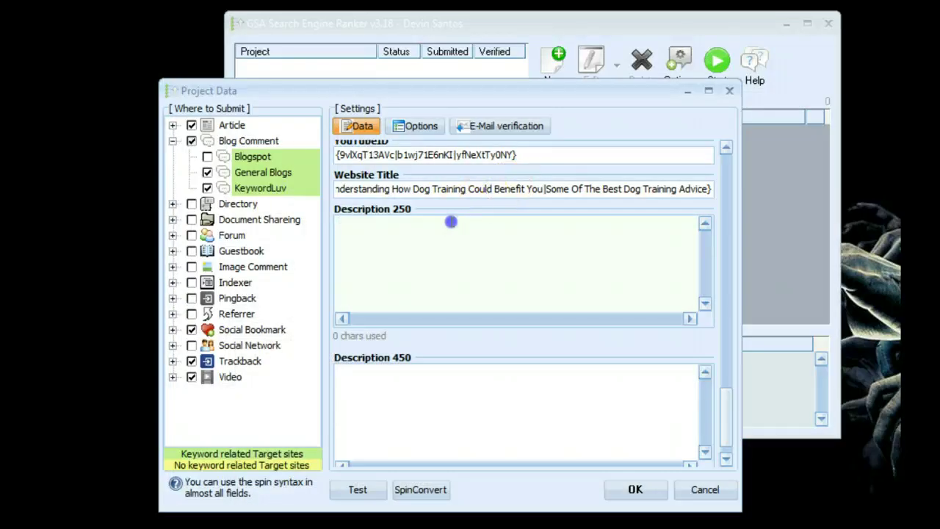
pyautogui.rightClick(452, 221)
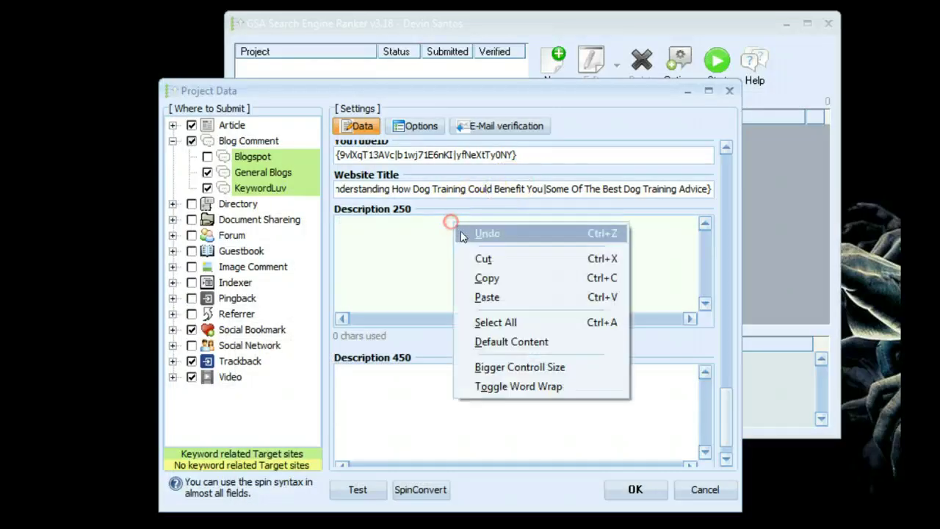
pyautogui.click(488, 296)
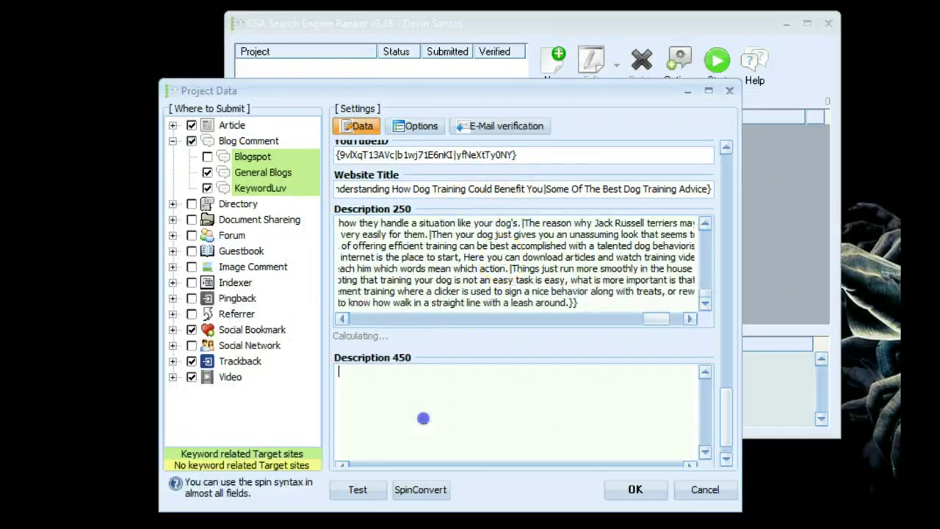
pyautogui.rightClick(422, 404)
pyautogui.click(469, 482)
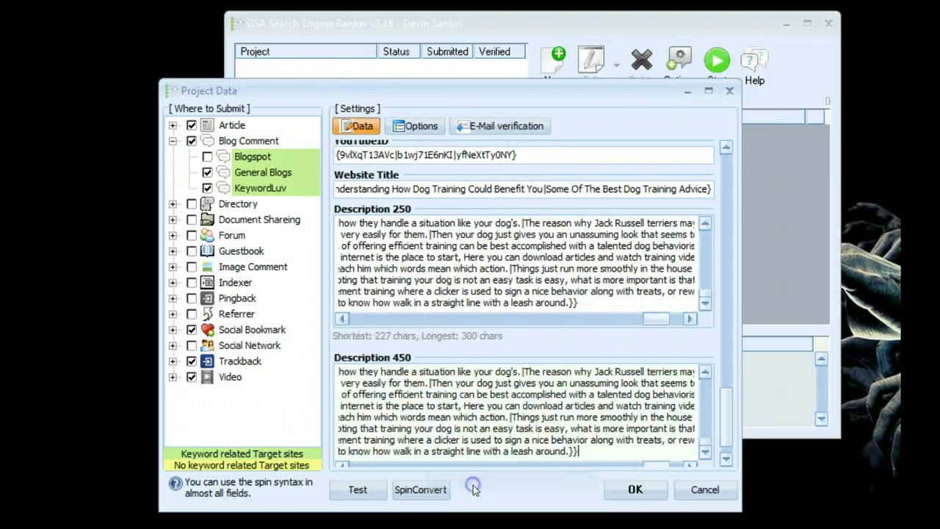
# Test the project data and enlarge the Preview window to examine the generated sample for each field.
pyautogui.moveTo(722, 424); pyautogui.dragTo(726, 192)
pyautogui.click(351, 490)
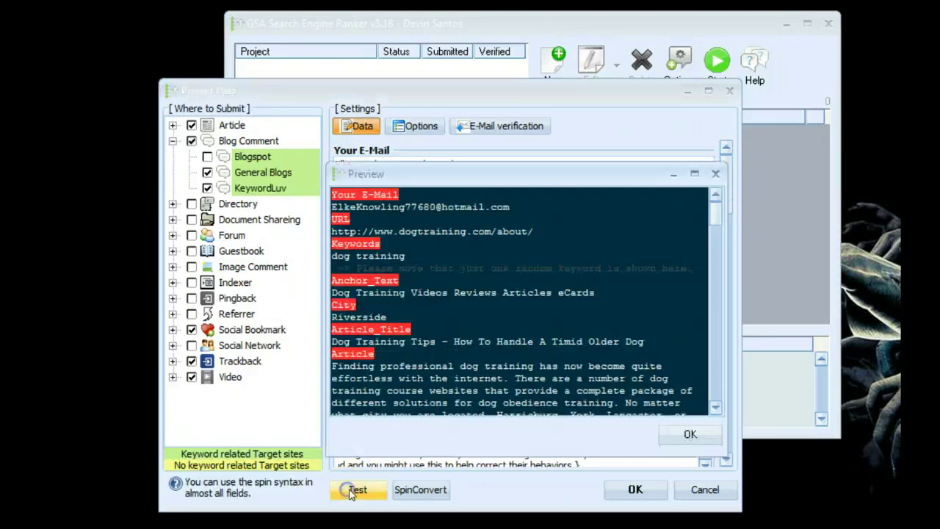
pyautogui.moveTo(416, 167); pyautogui.dragTo(329, 51)
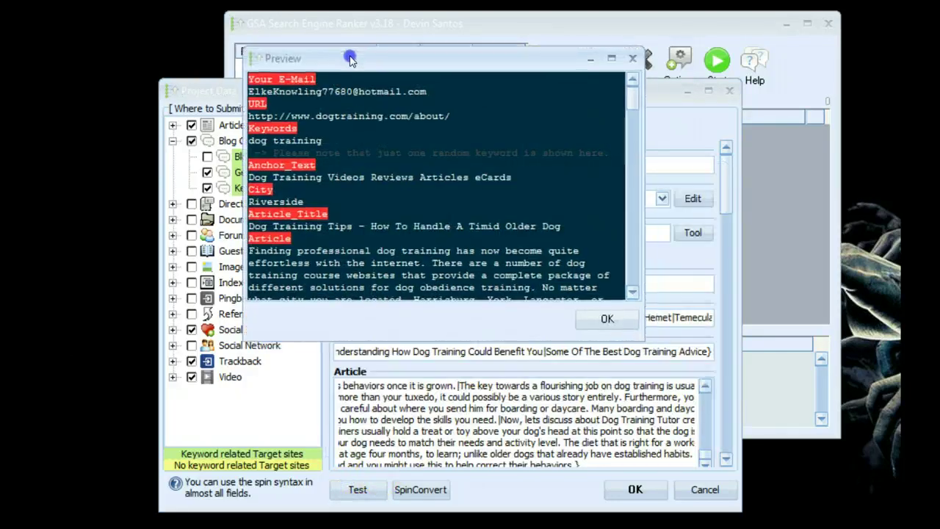
pyautogui.moveTo(636, 338); pyautogui.dragTo(705, 479)
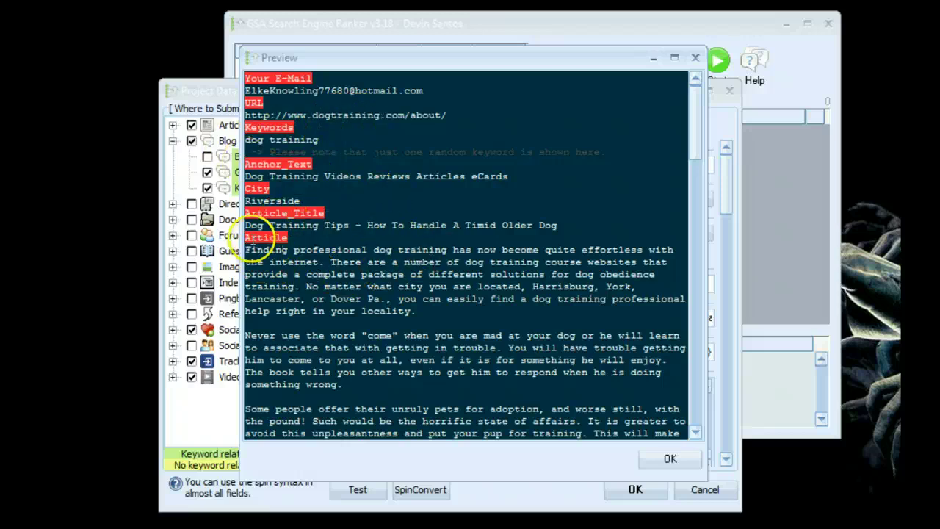
# Examine the rest of the generated preview through Description_450 and close the Preview window.
pyautogui.moveTo(696, 136); pyautogui.dragTo(696, 403)
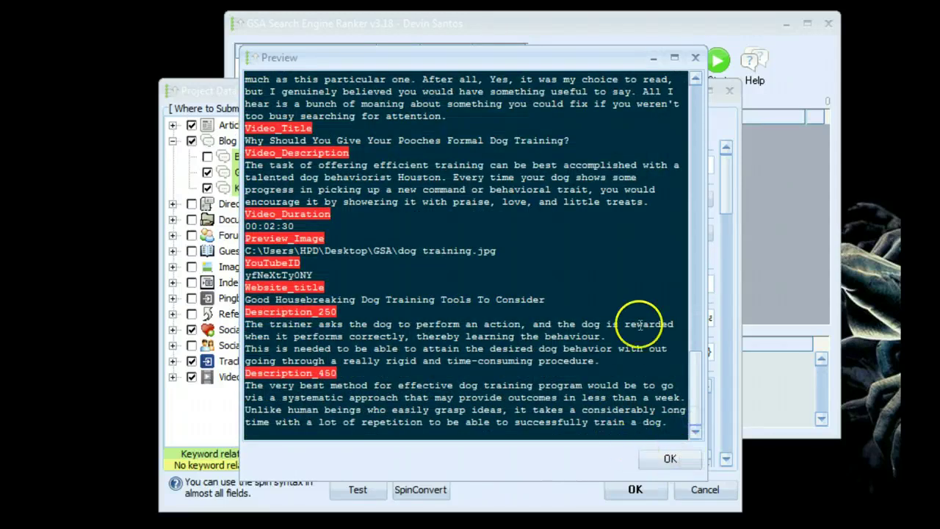
pyautogui.click(693, 60)
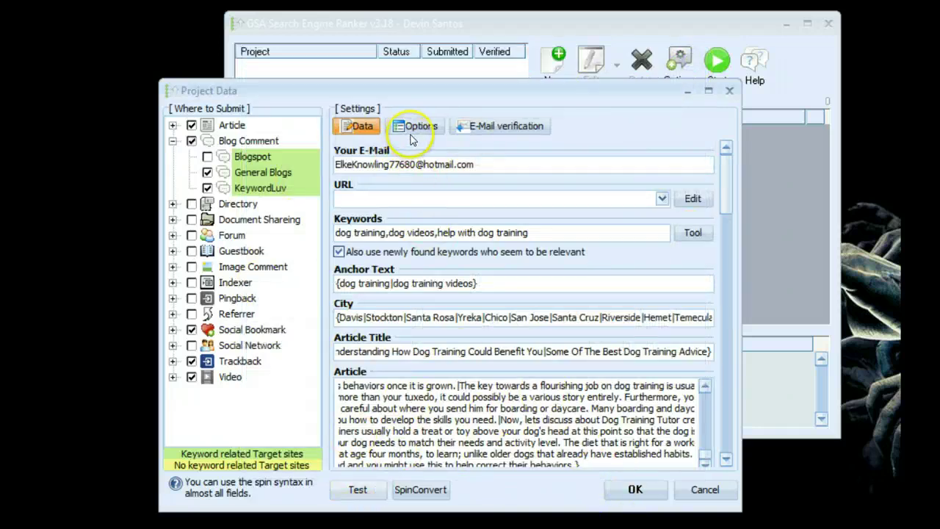
pyautogui.moveTo(441, 90); pyautogui.dragTo(477, 21)
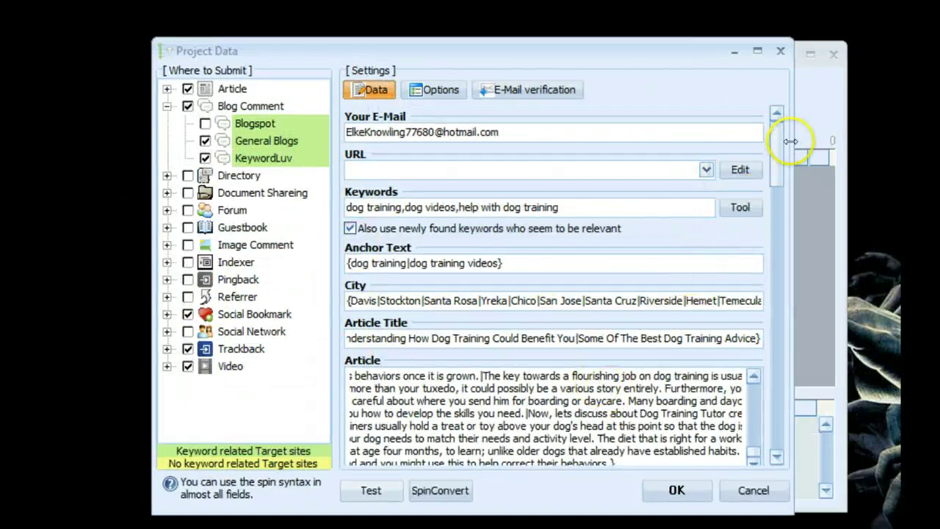
pyautogui.moveTo(778, 293); pyautogui.dragTo(779, 154)
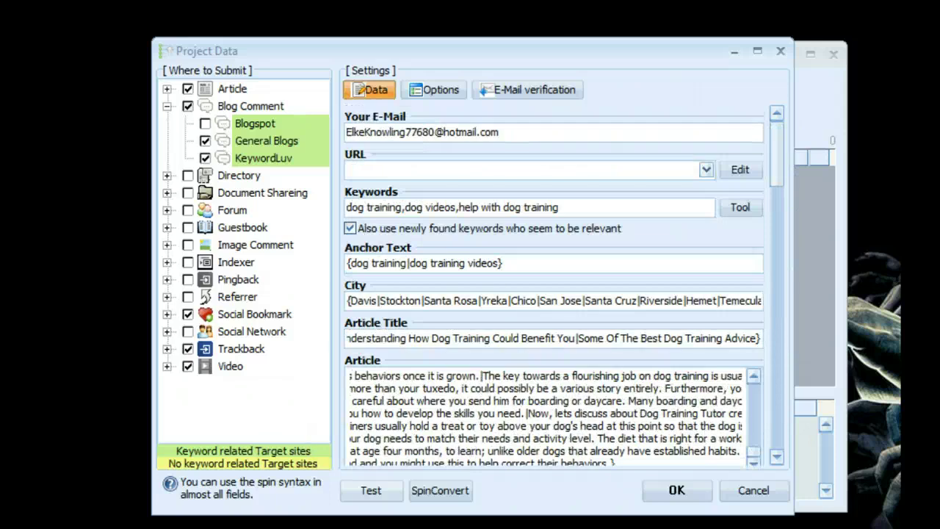
# Skip sites with a PR below 1, including unknown PR, and pause the project after 100 verifications for 1440 minutes.
pyautogui.click(425, 89)
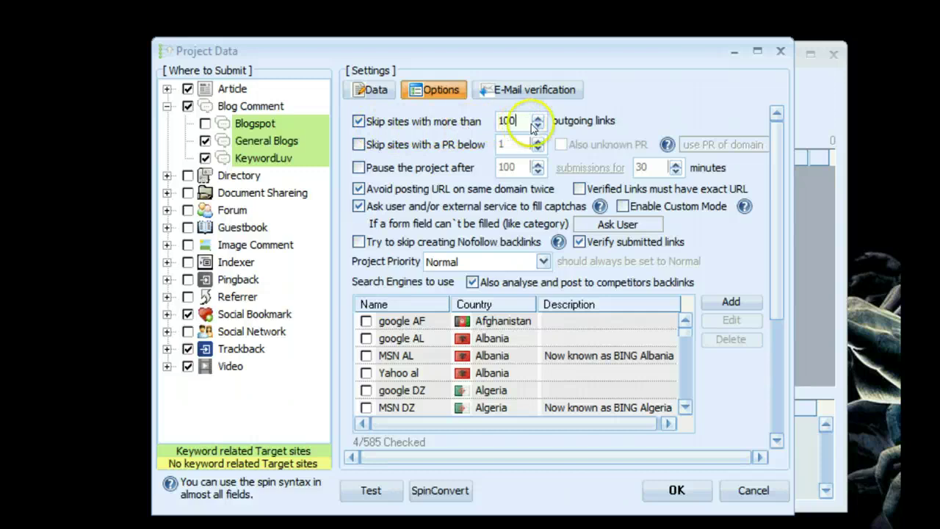
pyautogui.click(359, 144)
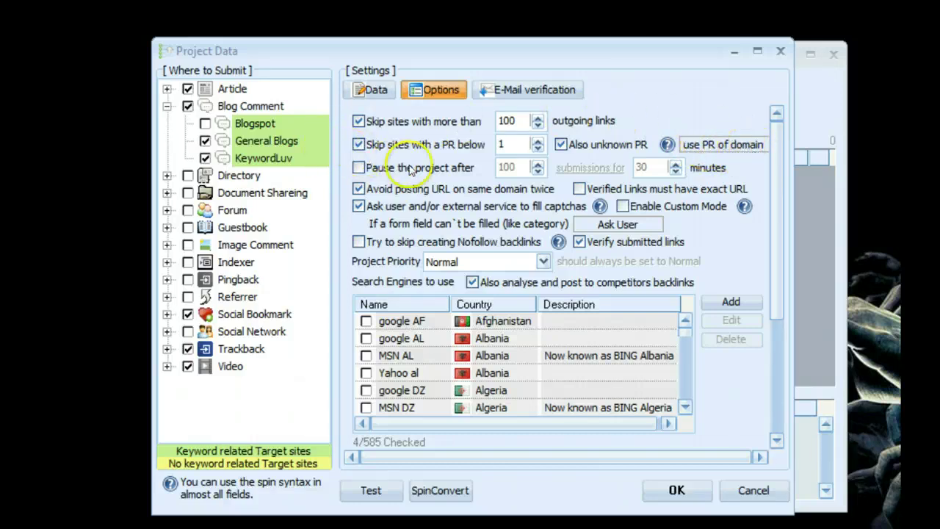
pyautogui.click(444, 168)
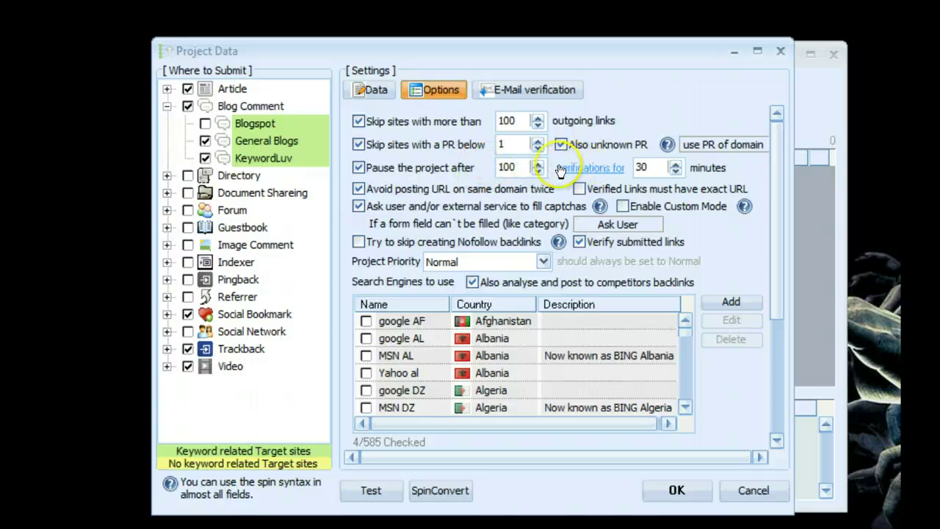
pyautogui.click(642, 167)
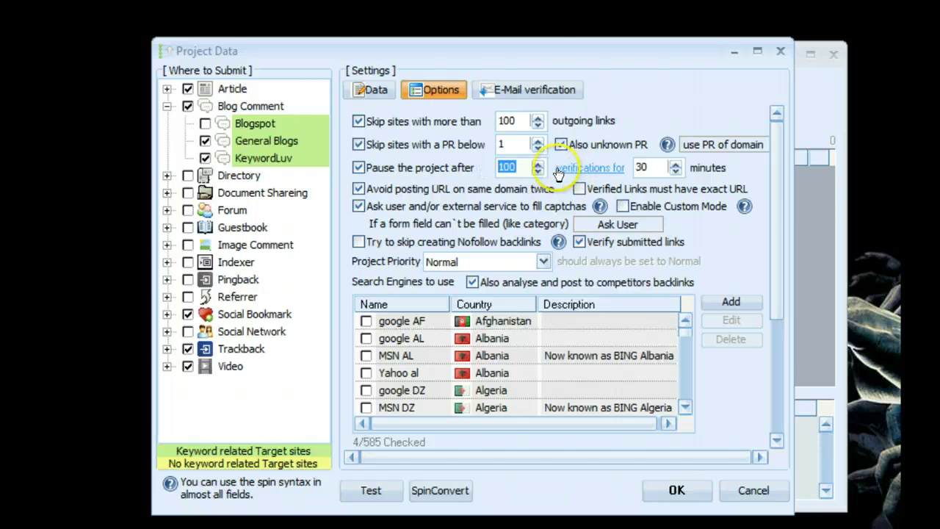
pyautogui.doubleClick(642, 168)
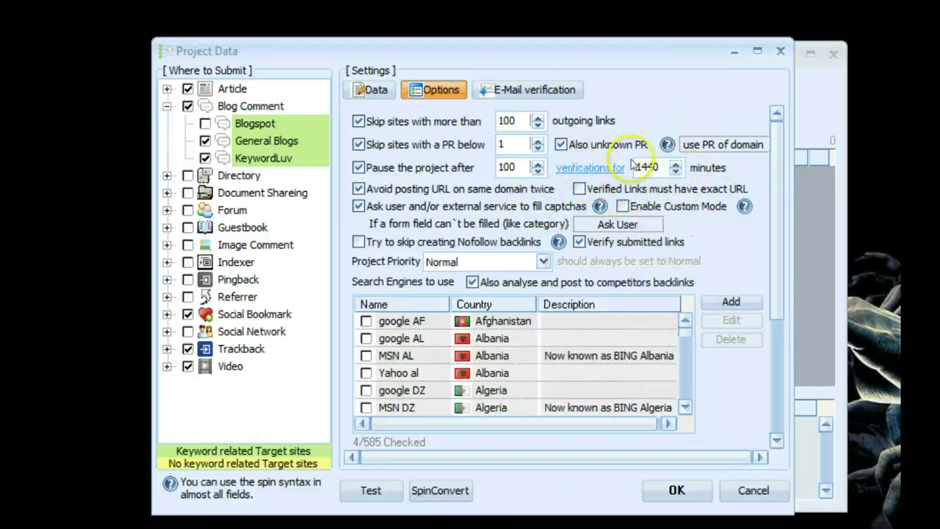
# Set form fields that can't be filled to Choose Random and keep the project priority at Normal.
pyautogui.moveTo(691, 191)
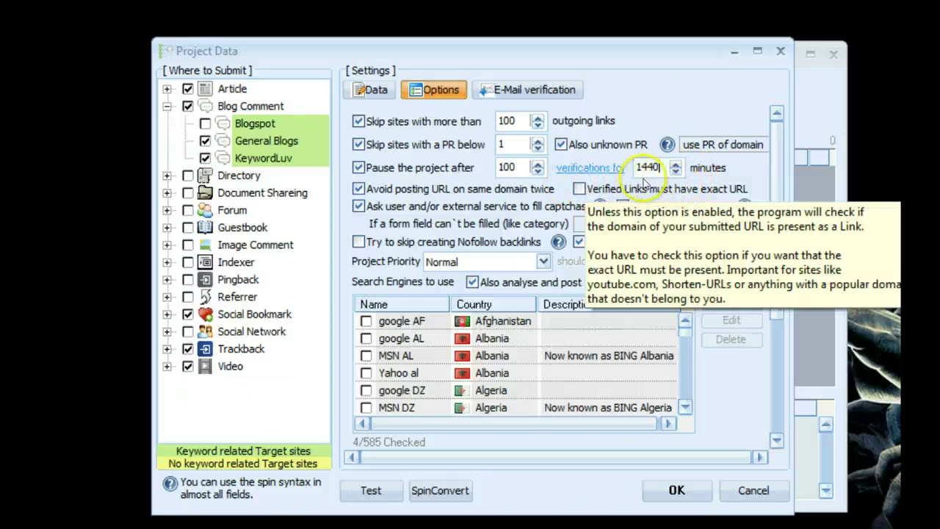
pyautogui.moveTo(625, 196)
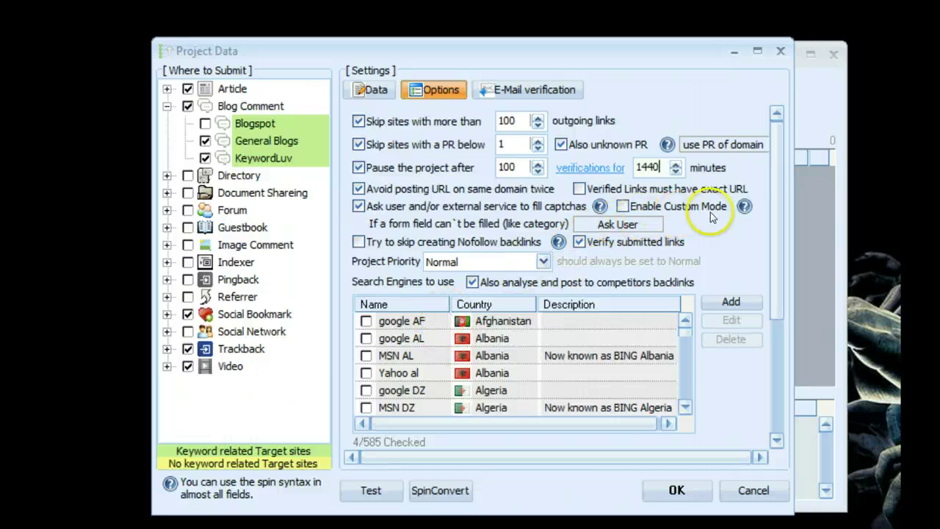
pyautogui.moveTo(710, 216)
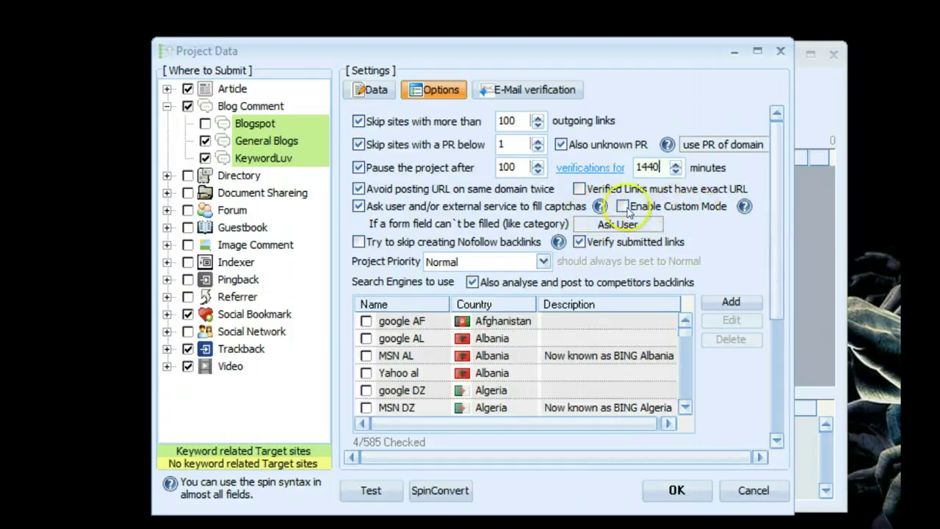
pyautogui.moveTo(683, 213)
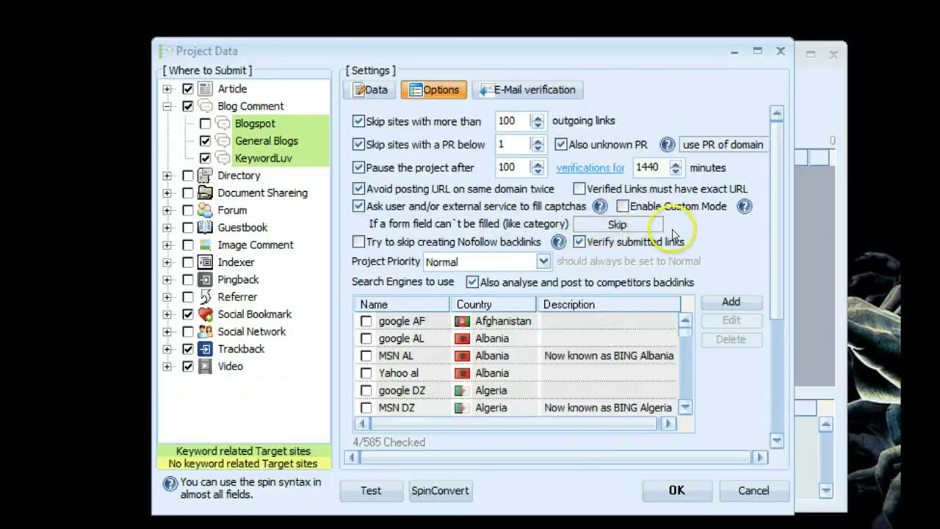
pyautogui.click(643, 230)
pyautogui.click(625, 228)
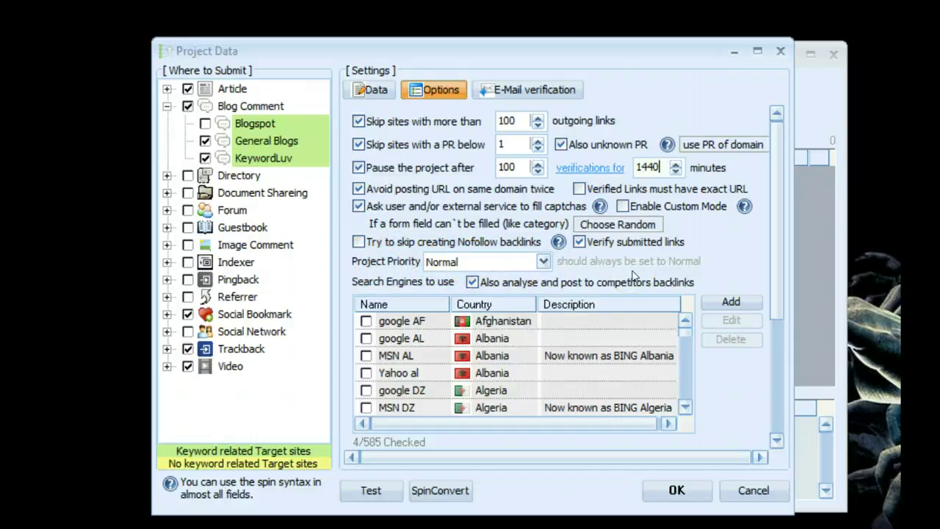
pyautogui.click(543, 261)
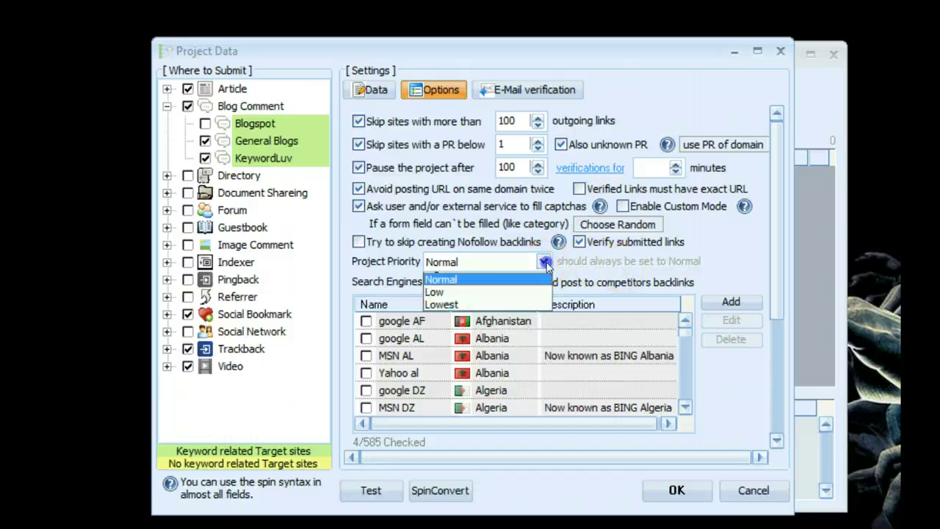
pyautogui.click(609, 268)
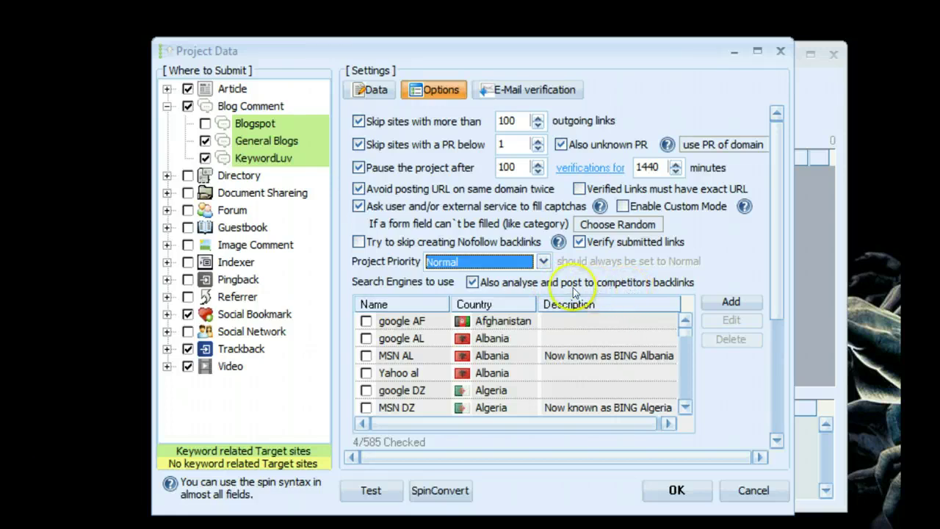
pyautogui.click(779, 279)
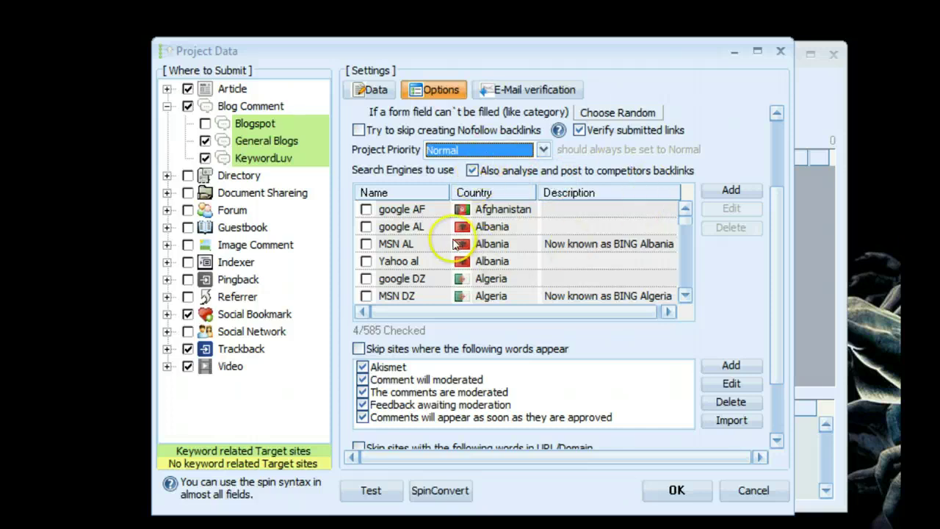
pyautogui.rightClick(610, 283)
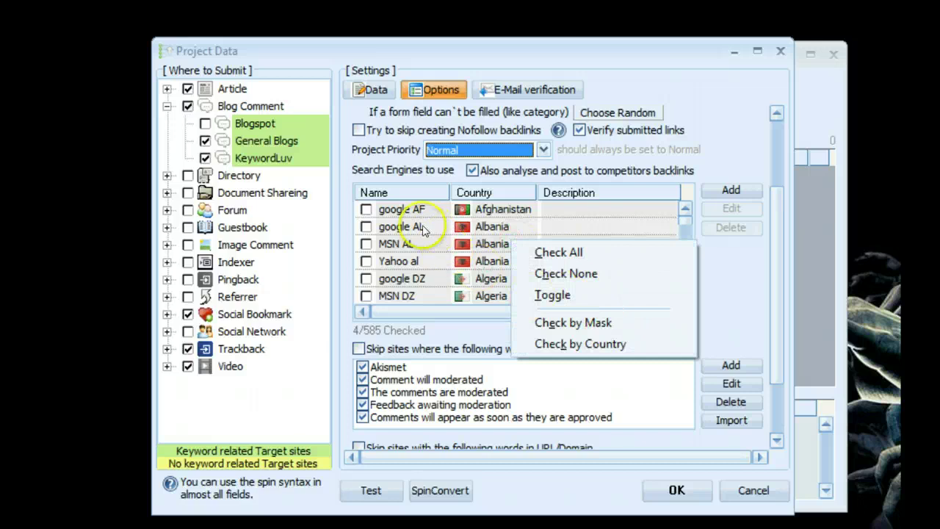
pyautogui.click(378, 169)
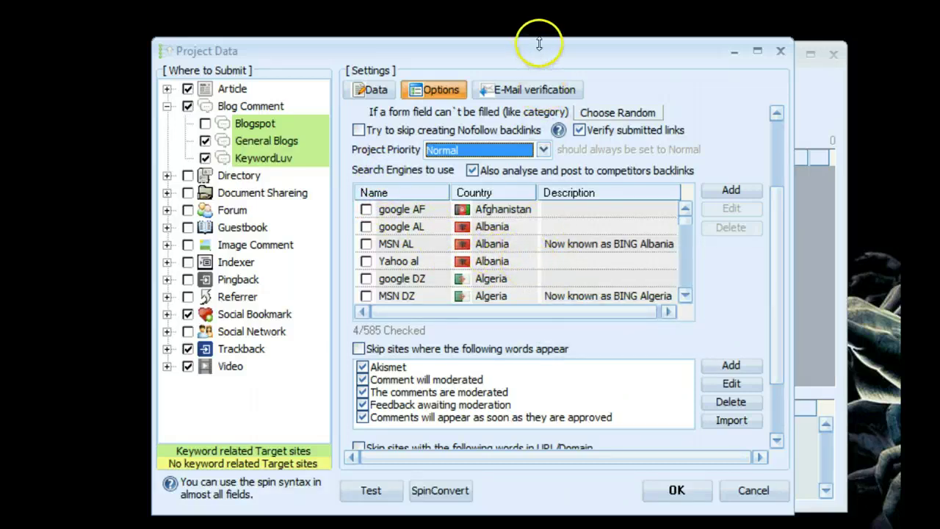
pyautogui.moveTo(575, 65); pyautogui.dragTo(610, 122)
pyautogui.click(403, 151)
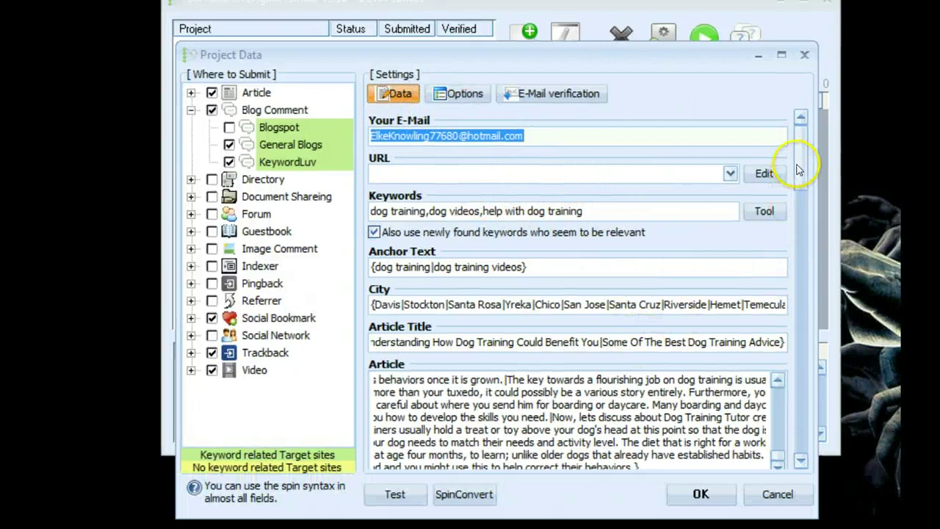
pyautogui.scroll(-2, 800, 220)
pyautogui.scroll(2, 804, 202)
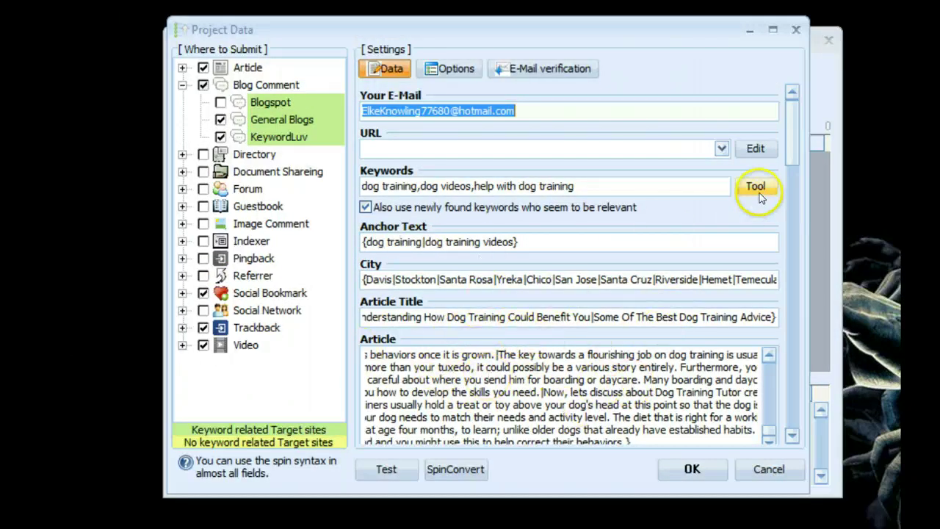
pyautogui.click(512, 67)
# In the project options, check all search engines for the country Japan.
pyautogui.click(463, 70)
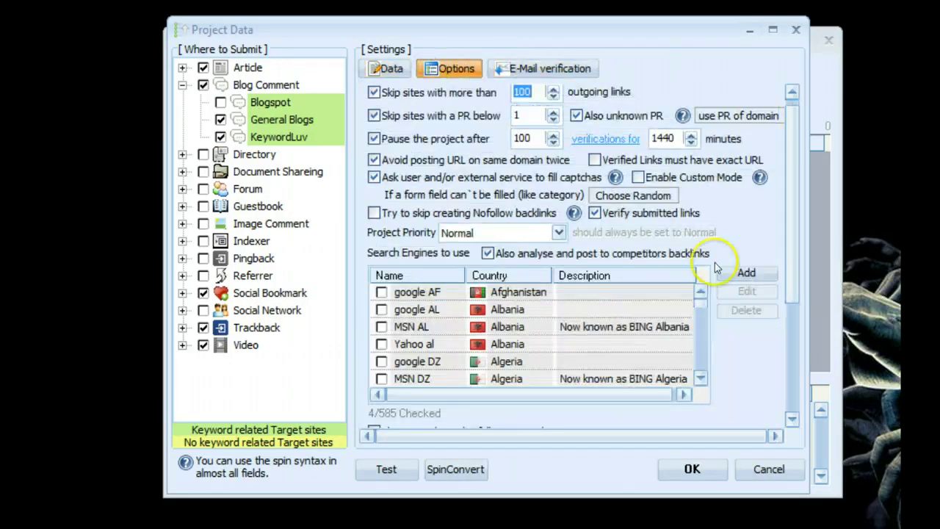
pyautogui.rightClick(522, 335)
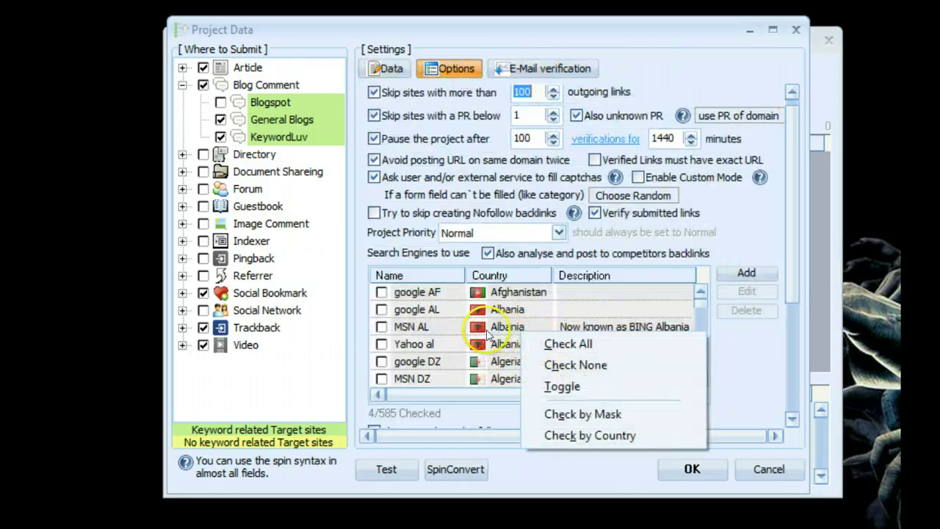
pyautogui.click(583, 435)
pyautogui.click(514, 297)
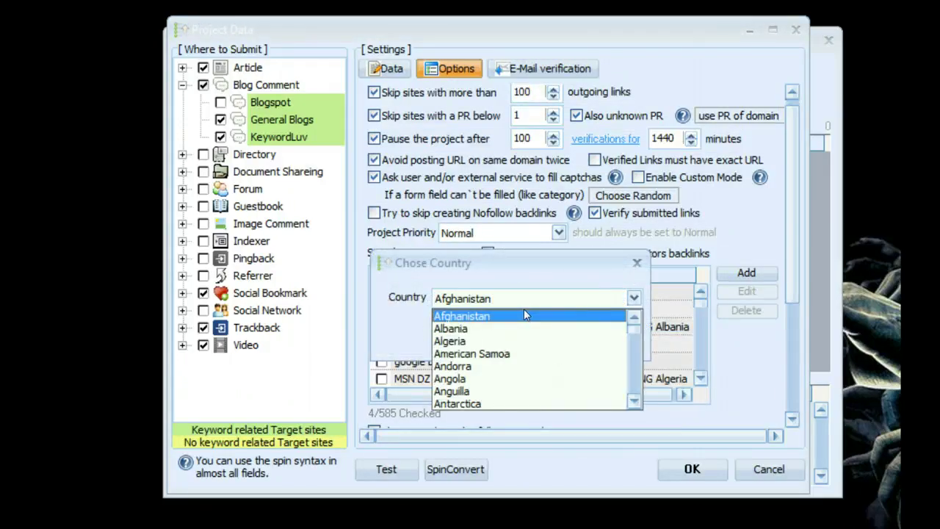
pyautogui.press('j')
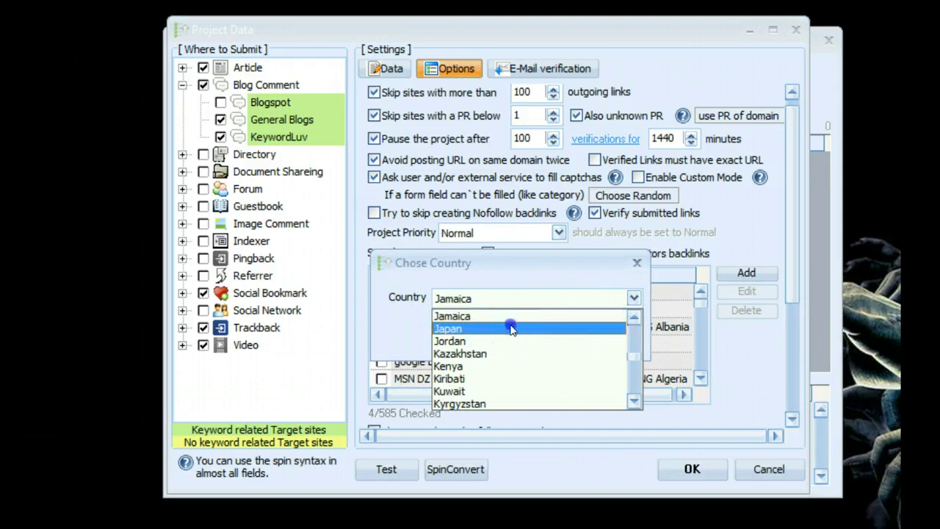
pyautogui.click(512, 328)
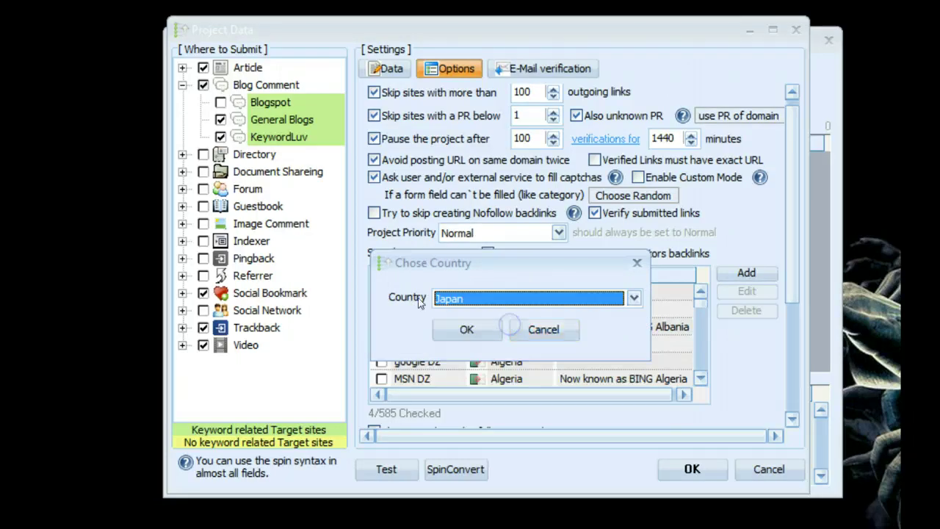
pyautogui.click(465, 327)
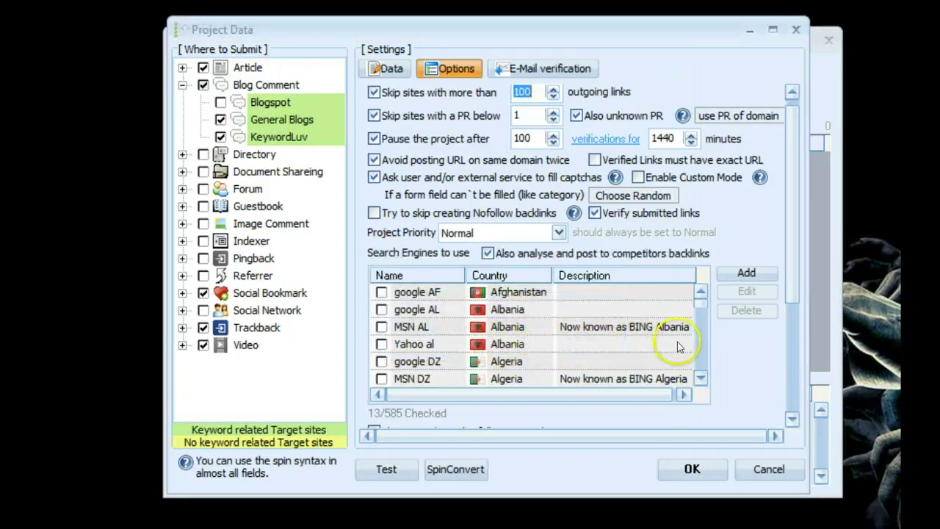
# Add all search engines for the United States to the checked ones, selecting them by country.
pyautogui.moveTo(796, 281); pyautogui.dragTo(798, 319)
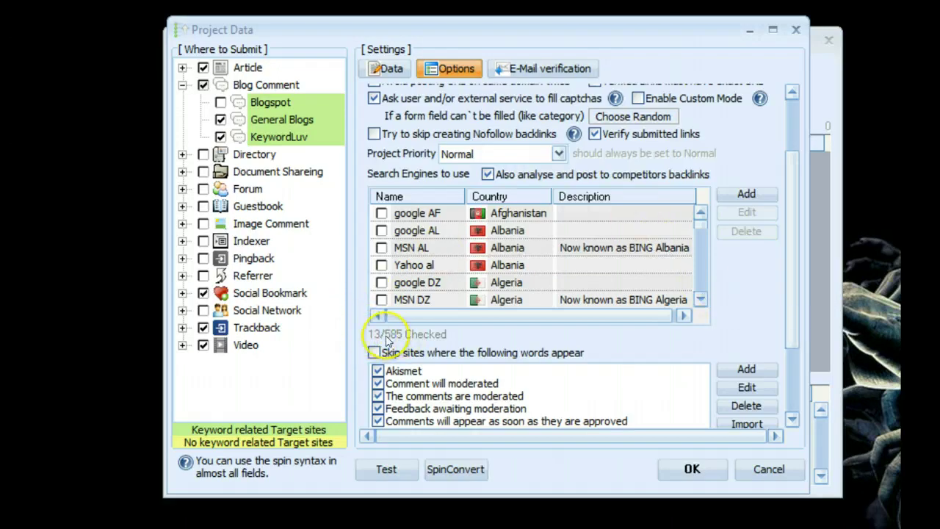
pyautogui.rightClick(514, 257)
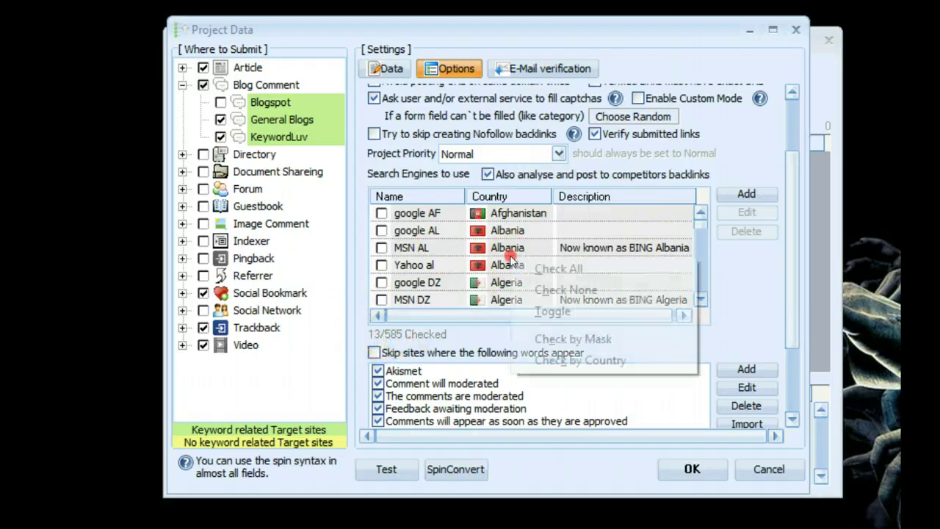
pyautogui.click(576, 359)
pyautogui.click(571, 301)
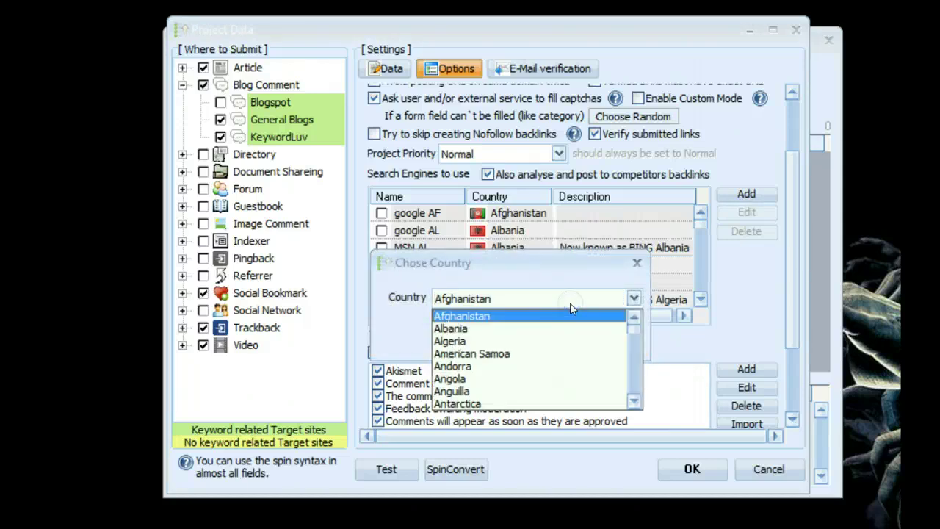
pyautogui.press('u')
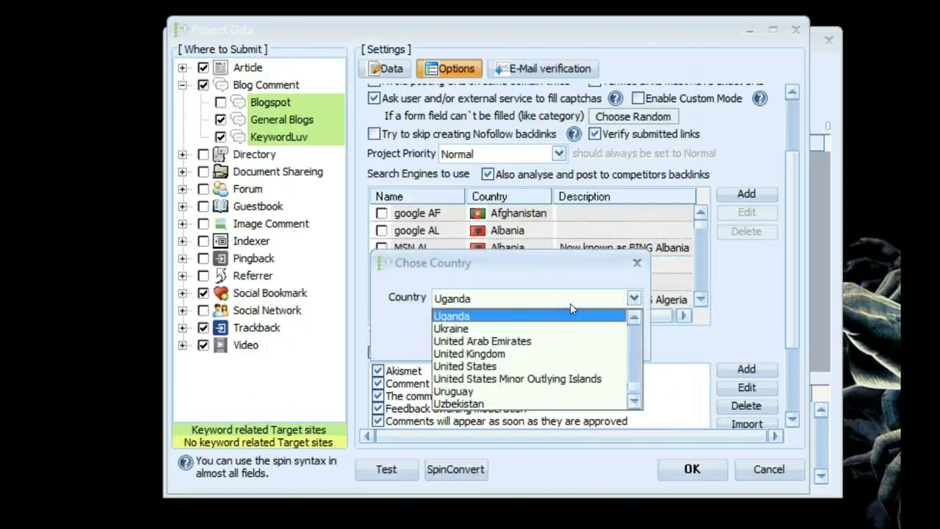
pyautogui.click(528, 367)
pyautogui.click(464, 330)
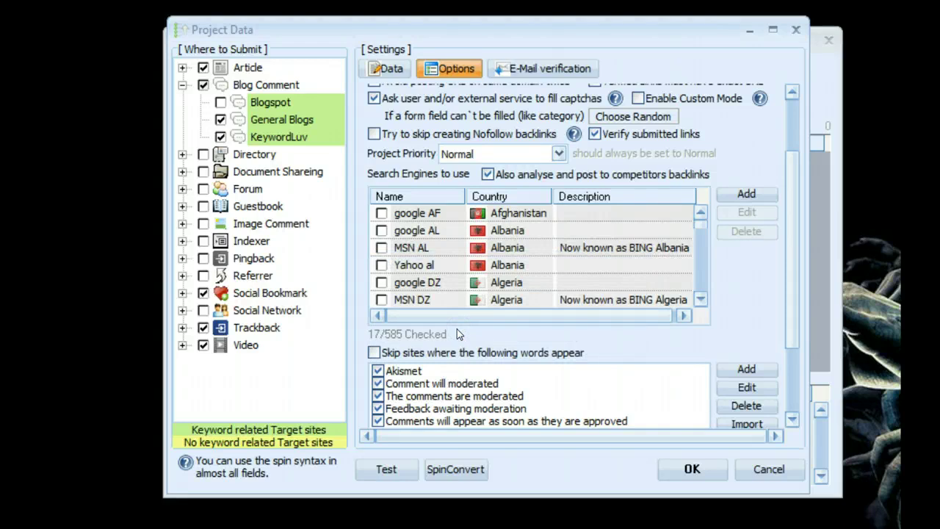
pyautogui.rightClick(523, 262)
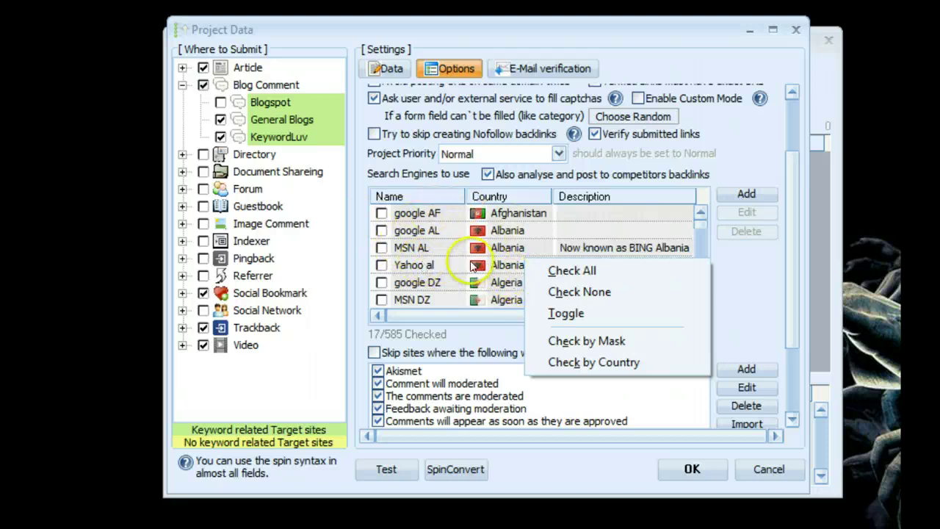
pyautogui.click(382, 334)
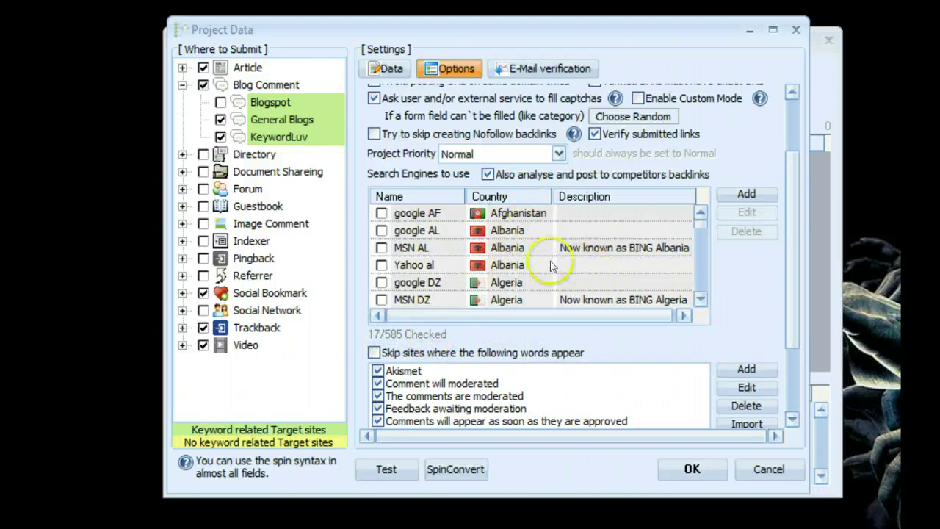
pyautogui.click(746, 194)
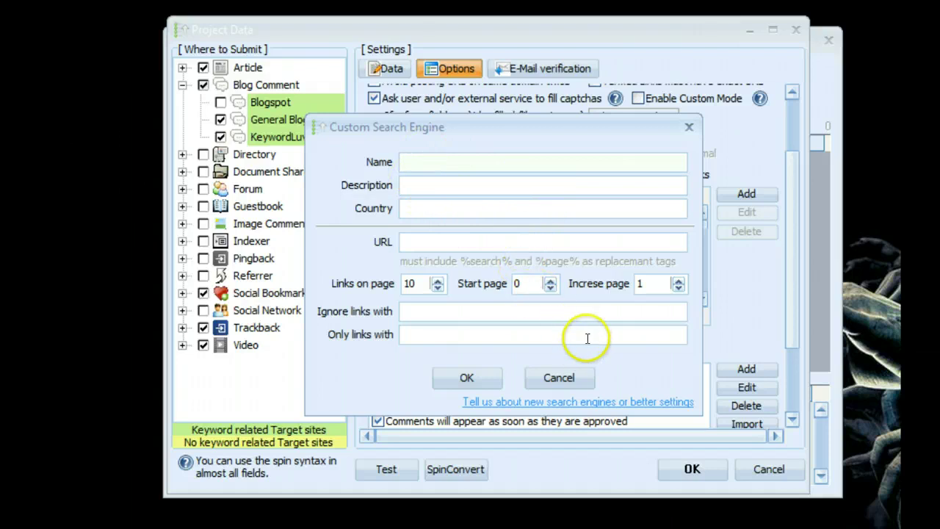
pyautogui.click(561, 379)
# Enable skipping sites where the listed words appear and add the strings pharm and gambl to that word list.
pyautogui.moveTo(796, 256); pyautogui.dragTo(792, 373)
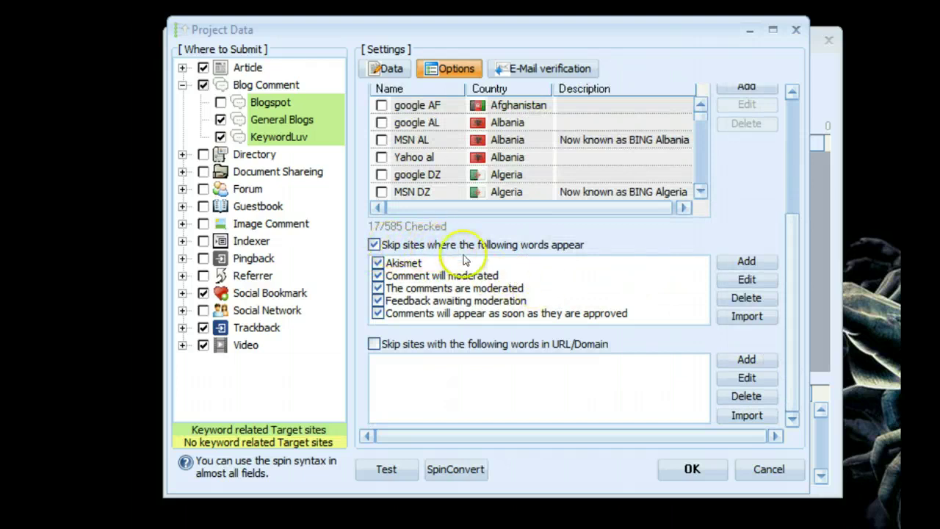
pyautogui.click(747, 261)
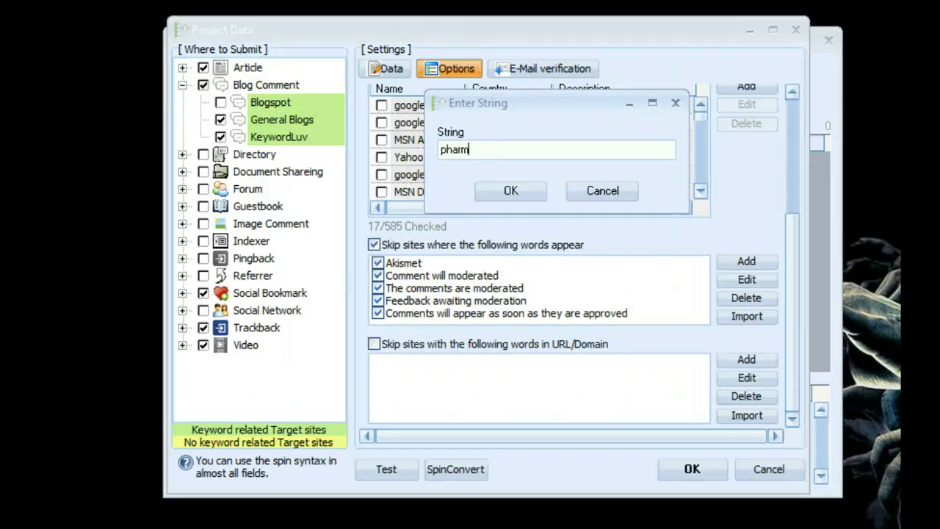
pyautogui.press('Return')
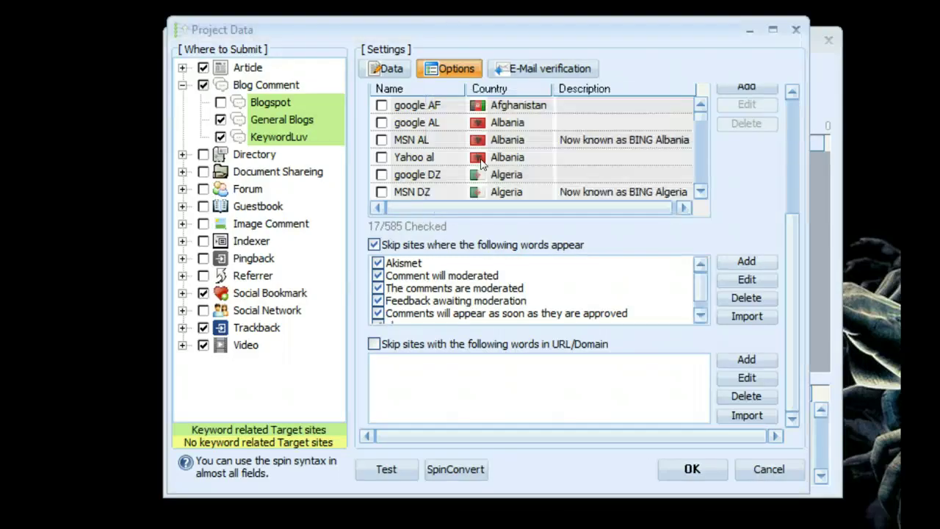
pyautogui.click(745, 261)
pyautogui.write('gambl')
pyautogui.press('Return')
pyautogui.click(746, 262)
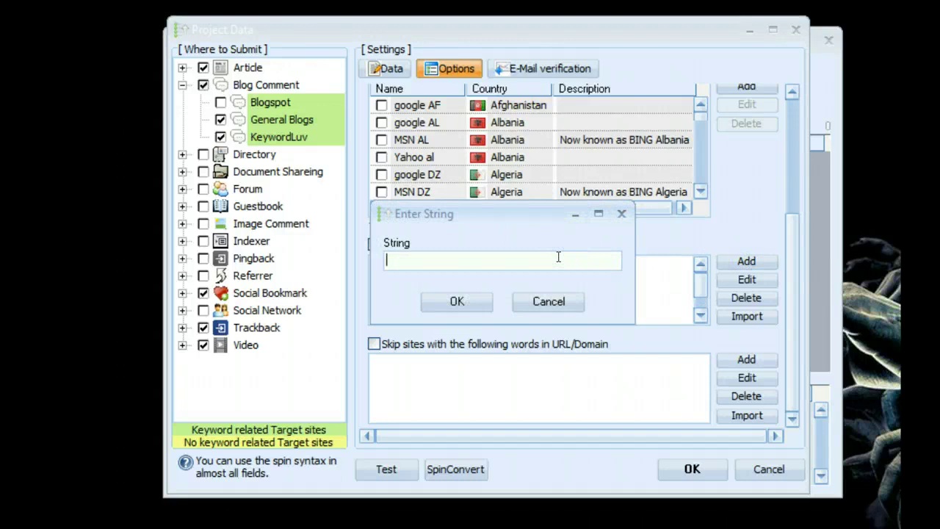
pyautogui.press('Return')
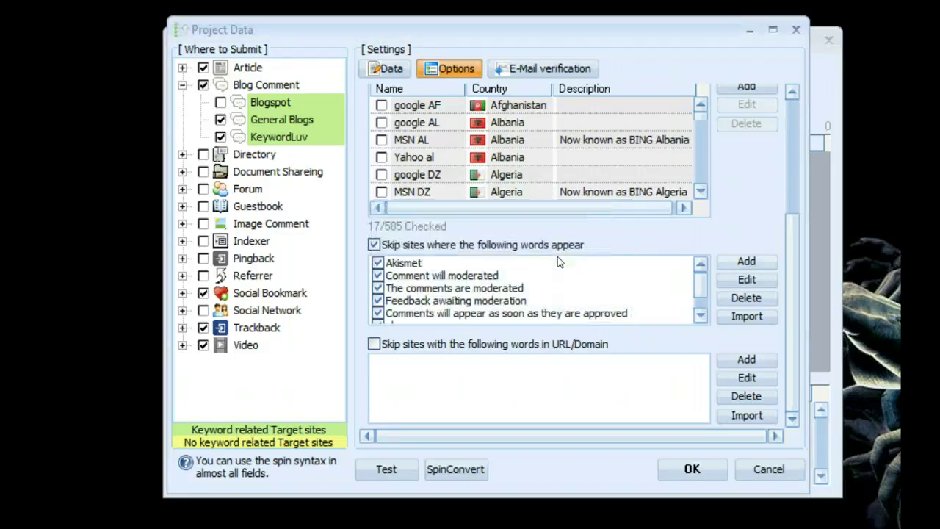
pyautogui.click(794, 266)
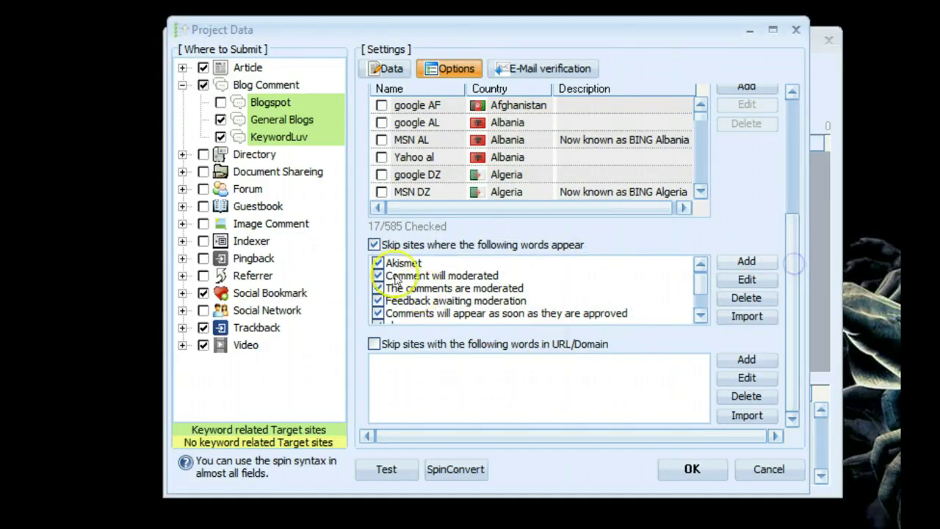